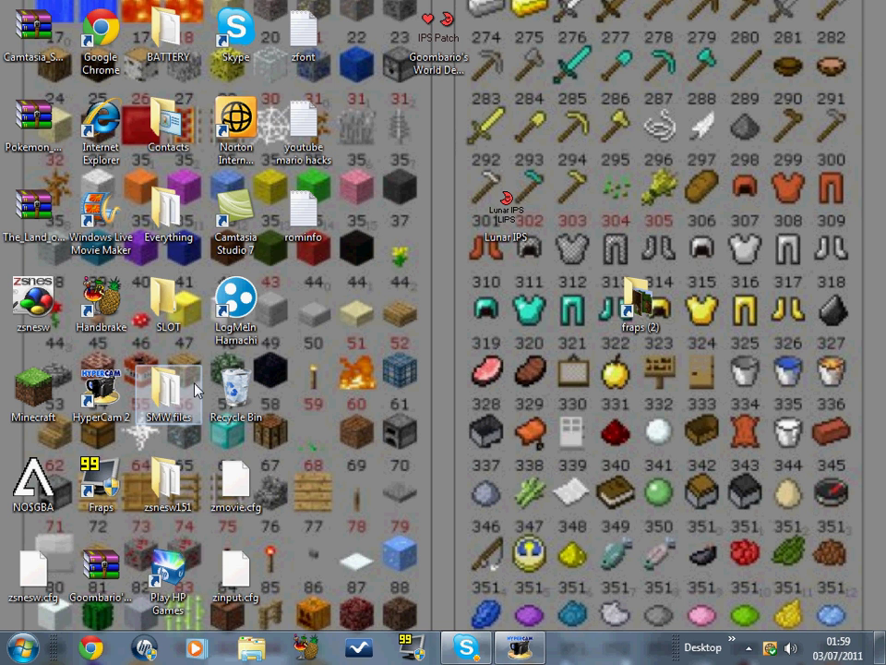
Move the SMW files folder to an empty desktop area and take one Super Mario World .smc copy from it onto the desktop.
mouse_move(33, 293)
mouse_down()
mouse_move(172, 293)
mouse_move(531, 268)
mouse_move(373, 229)
mouse_move(120, 286)
mouse_move(33, 293)
mouse_up()
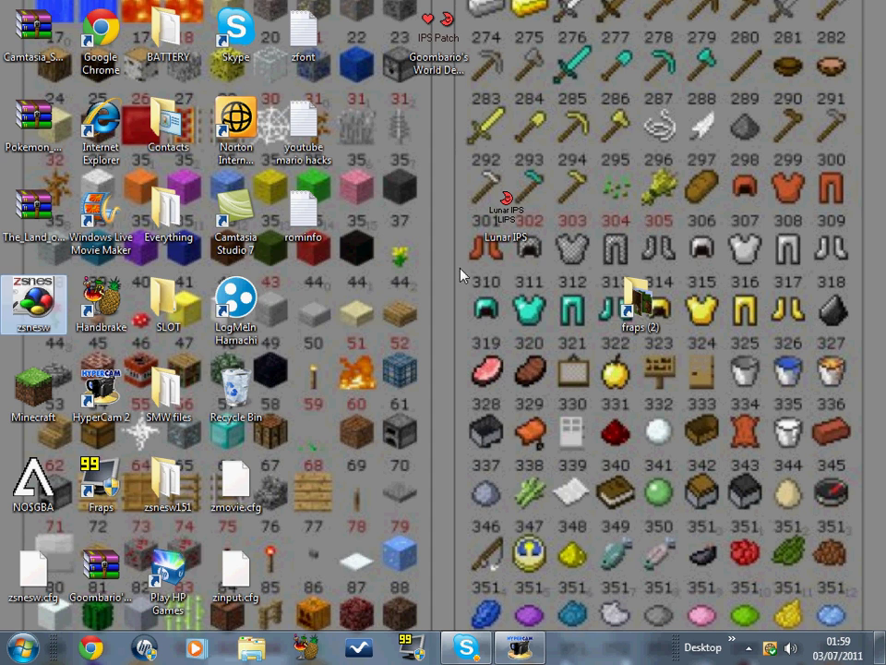
drag(140, 400, 637, 189)
double_click(413, 308)
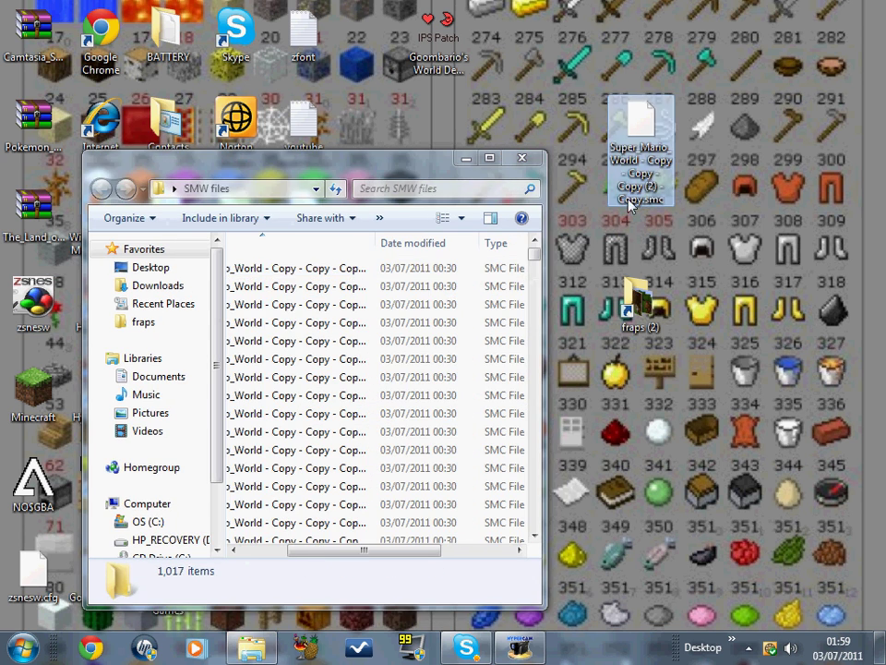
click(522, 160)
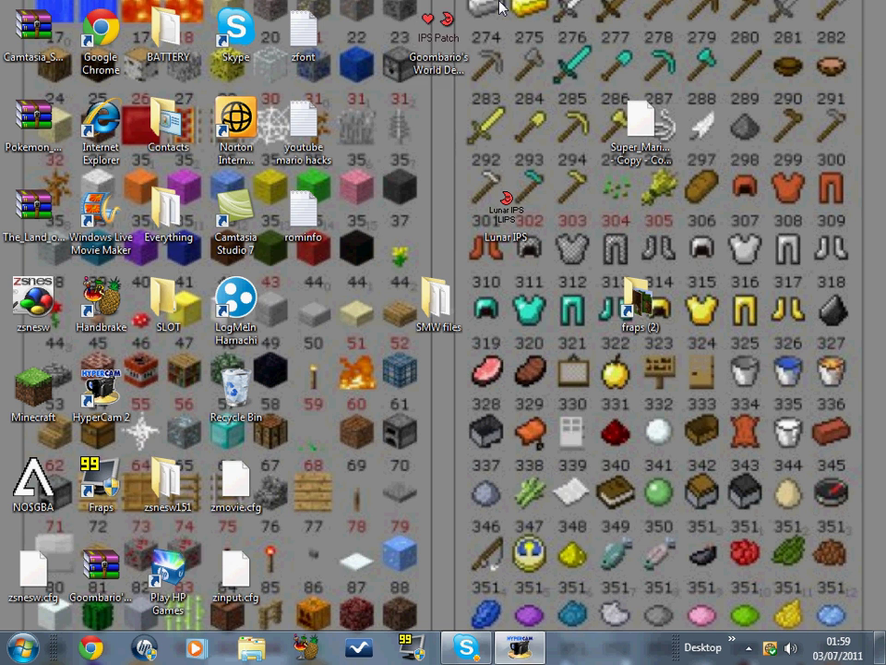
Read Readme!.txt from the Goombario's World folder inside the Goombario's_World.zip archive, closing both the text and the archive.
click(431, 22)
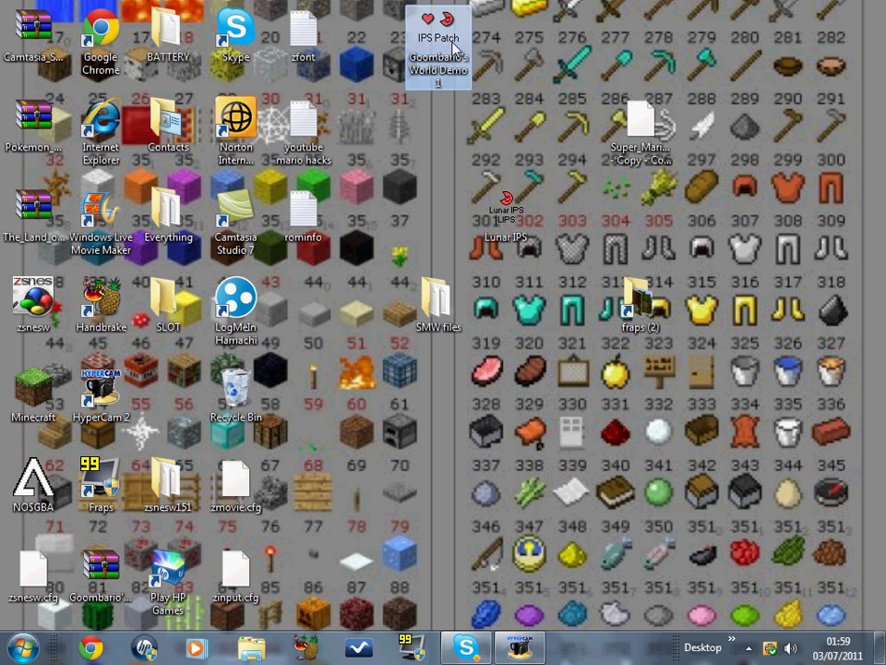
double_click(84, 572)
double_click(86, 577)
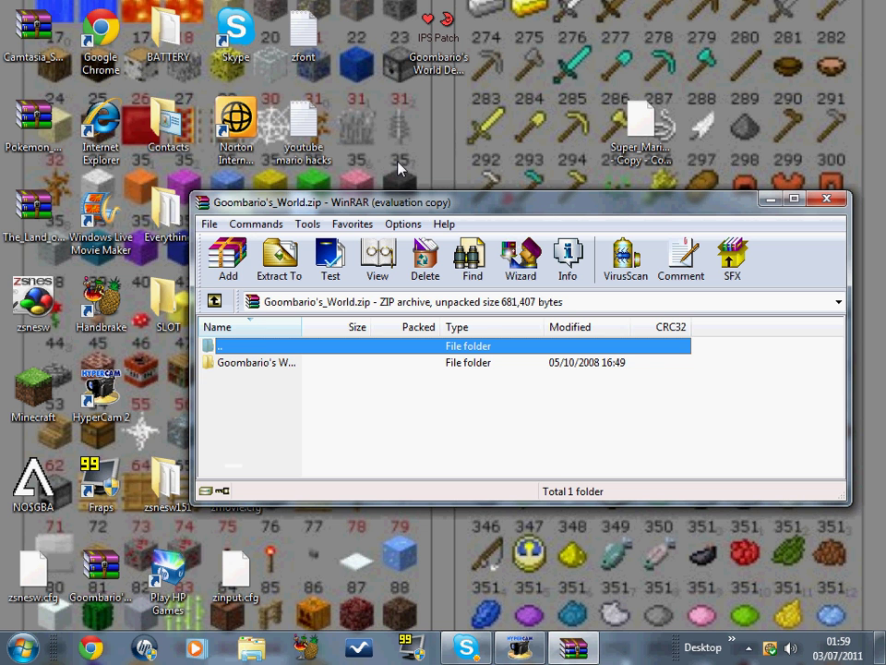
click(449, 362)
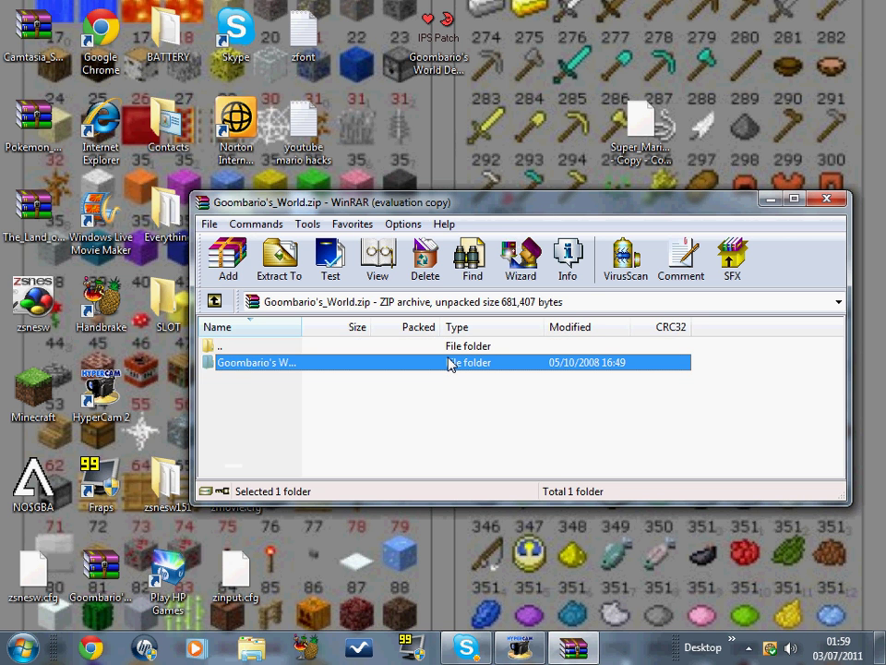
double_click(449, 362)
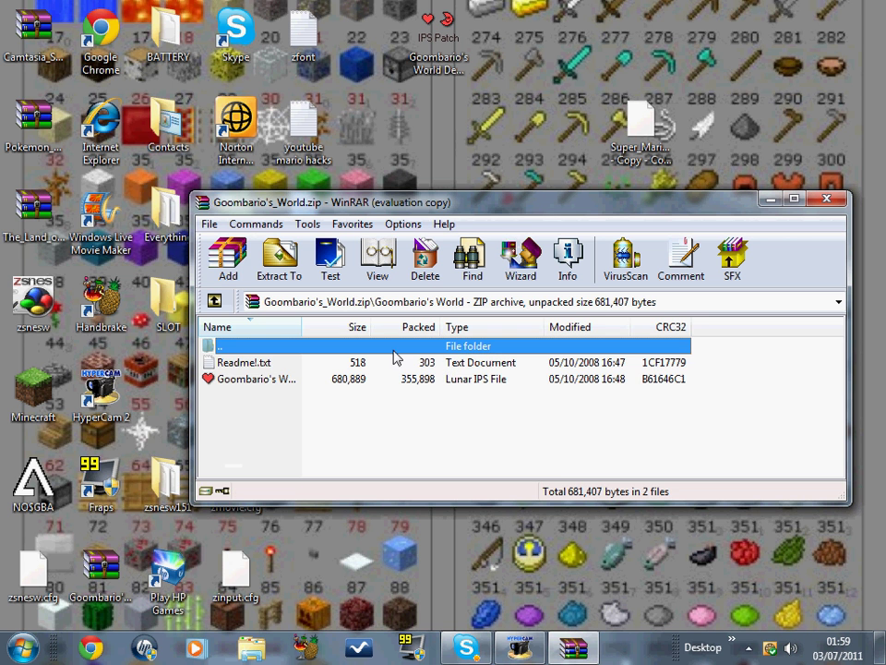
click(268, 363)
click(330, 376)
double_click(325, 364)
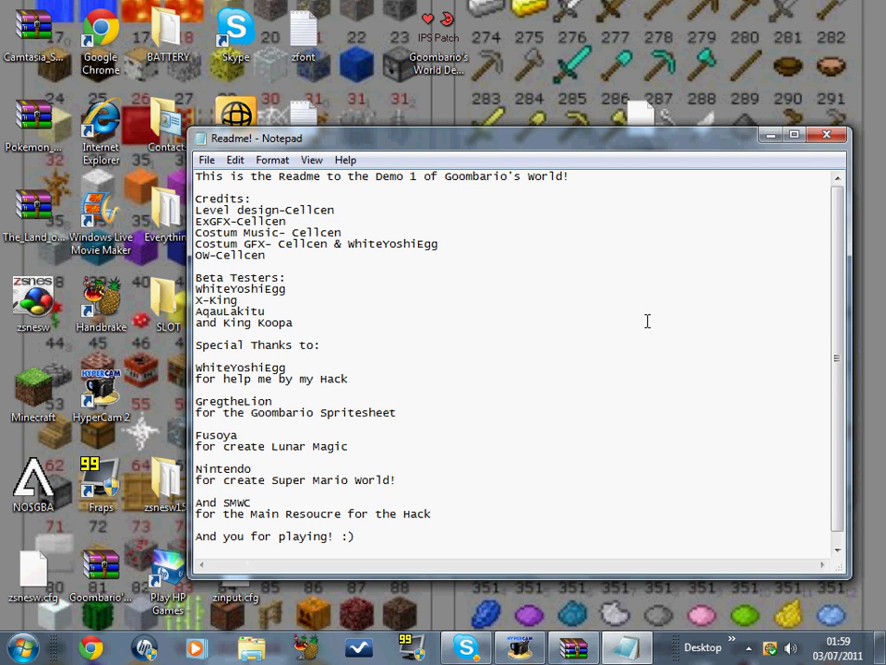
click(826, 135)
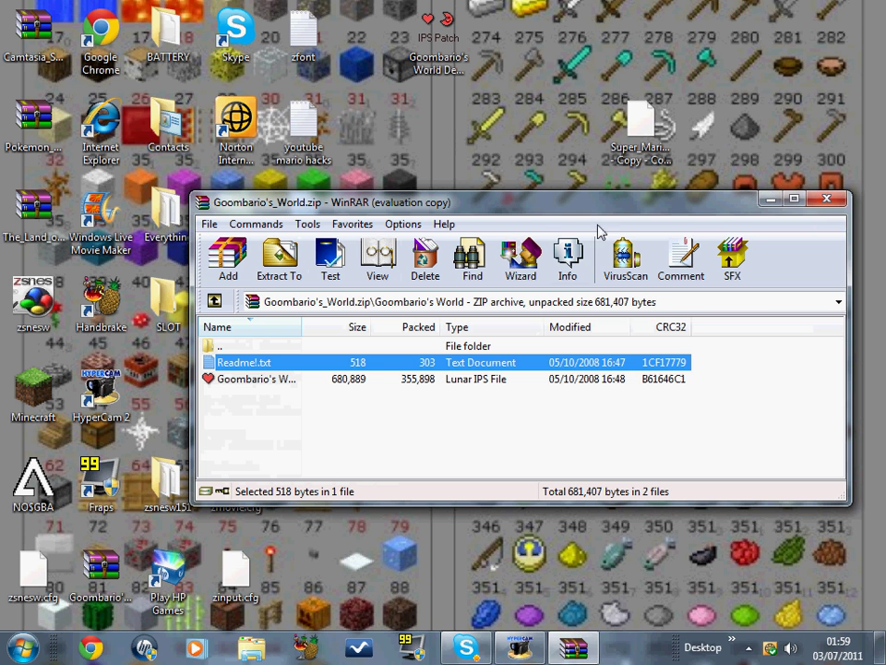
click(827, 200)
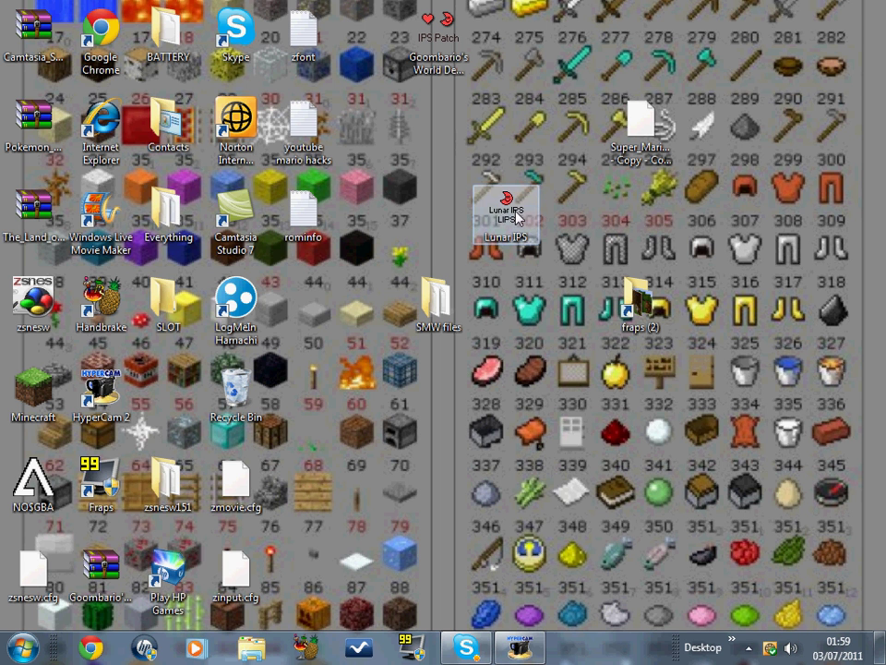
Launch Lunar IPS and choose Goombario's World Demo 1 from the desktop folder as the IPS patch to apply.
right_click(515, 205)
click(554, 215)
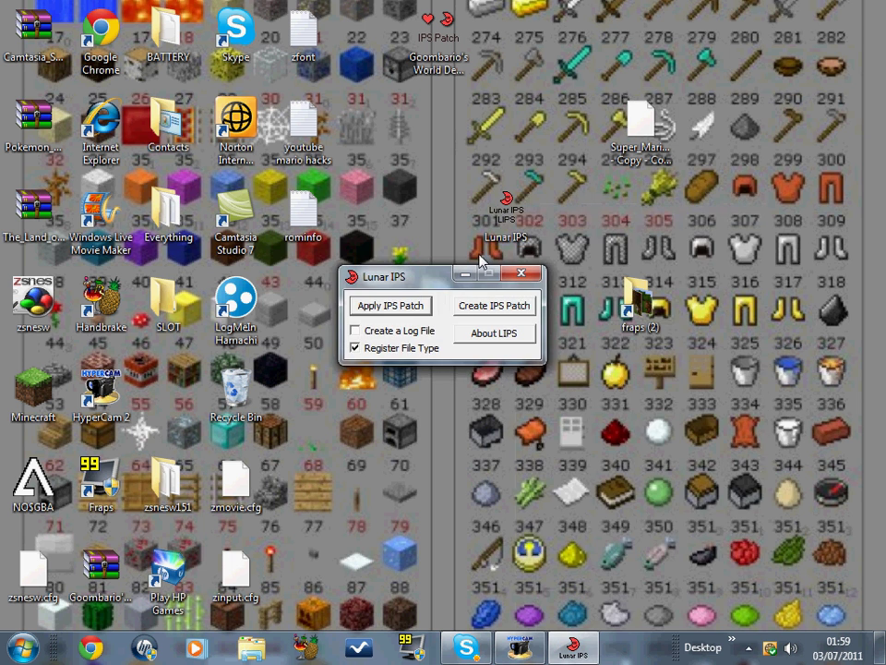
click(407, 312)
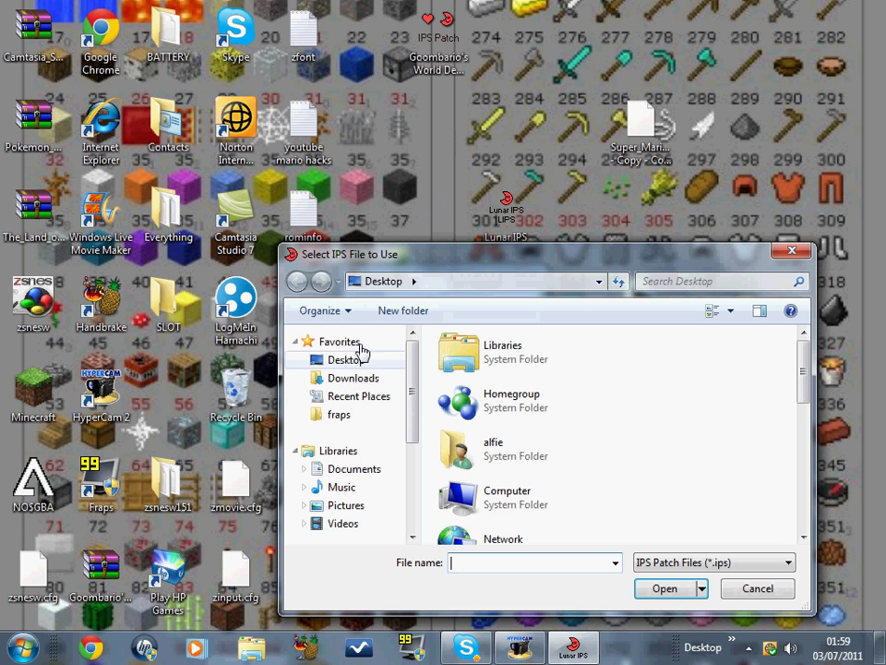
click(353, 362)
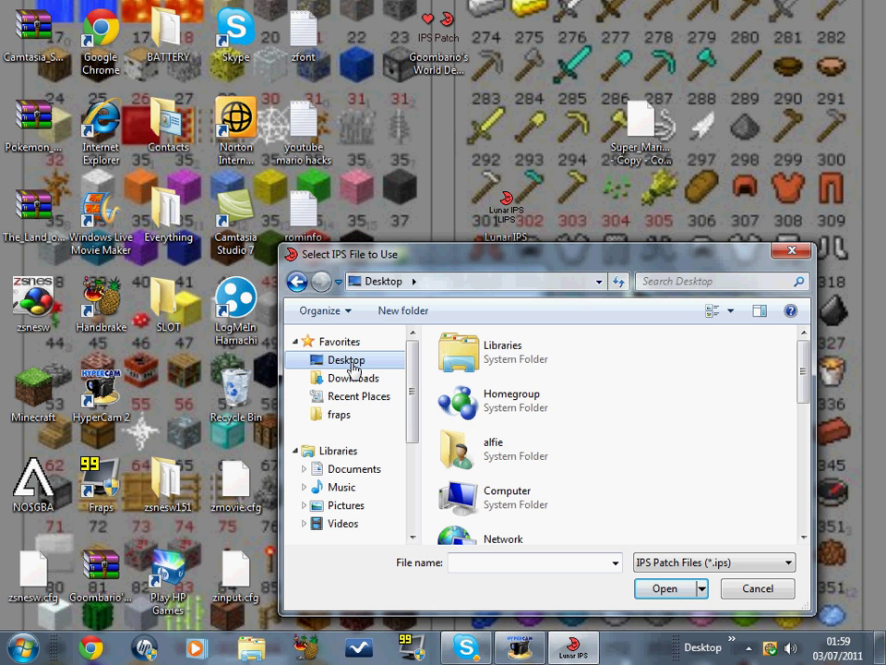
double_click(488, 459)
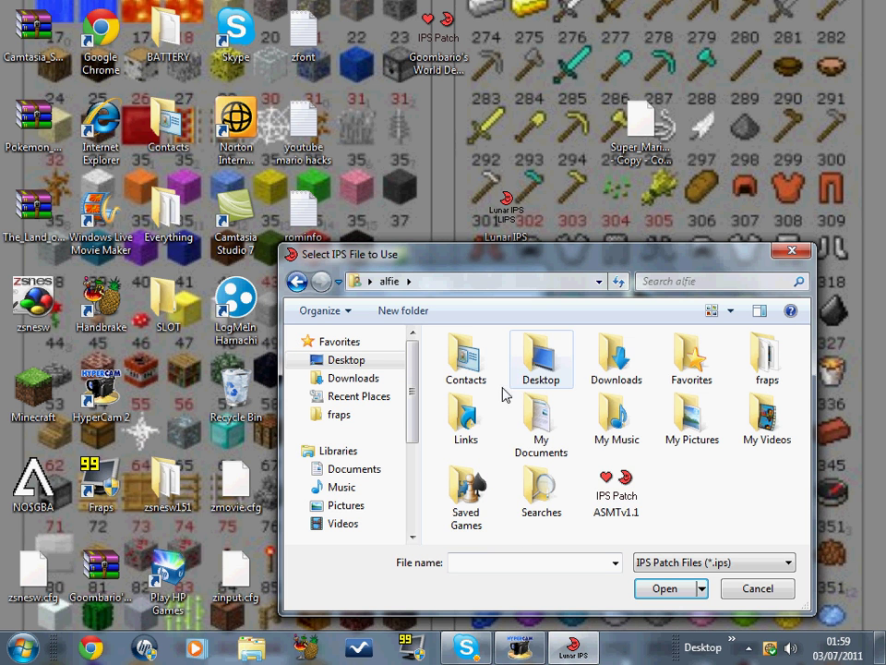
click(547, 385)
double_click(549, 385)
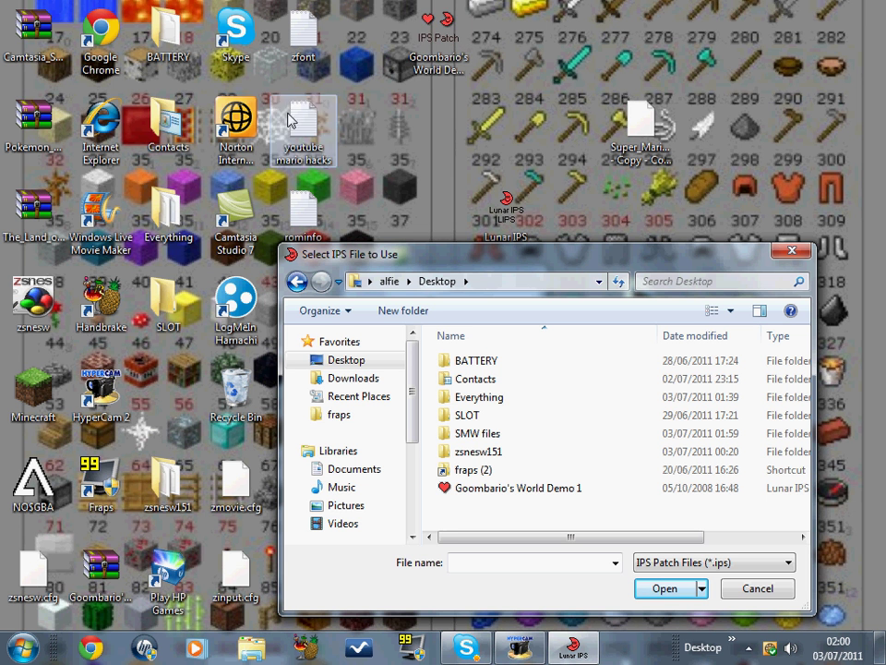
double_click(471, 488)
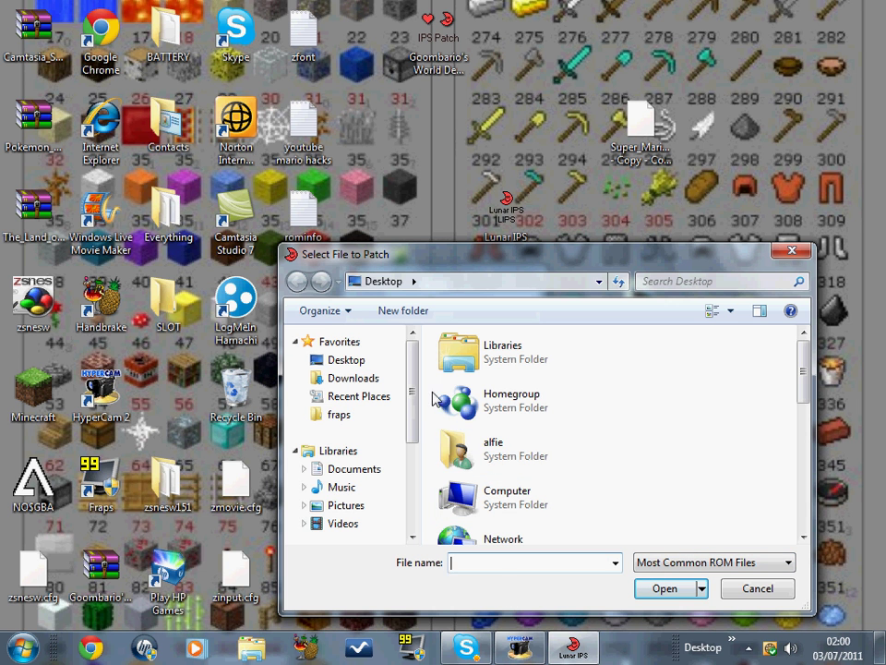
Patch the Super Mario World .smc copy in the user's Desktop folder and close Lunar IPS.
click(670, 134)
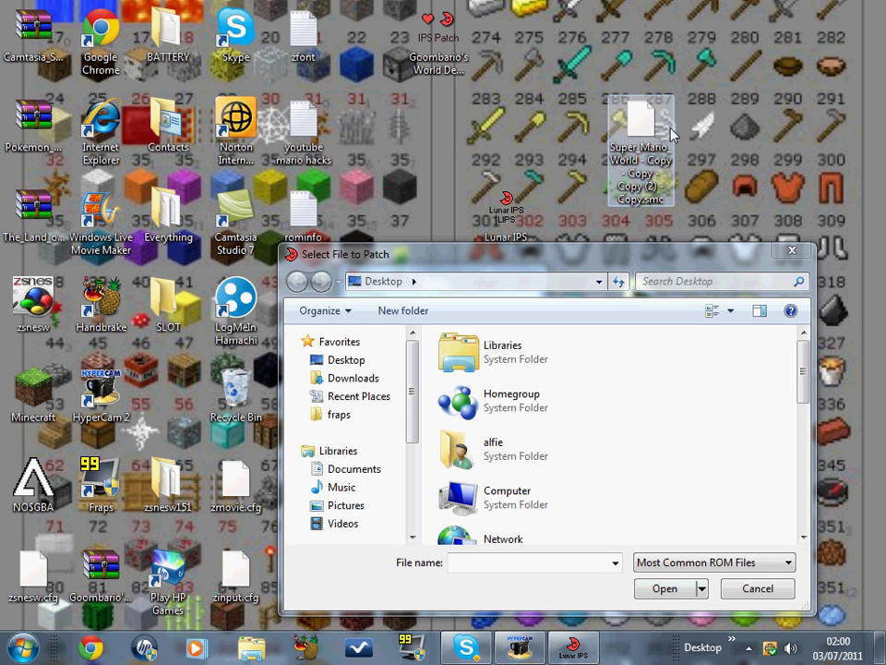
click(494, 462)
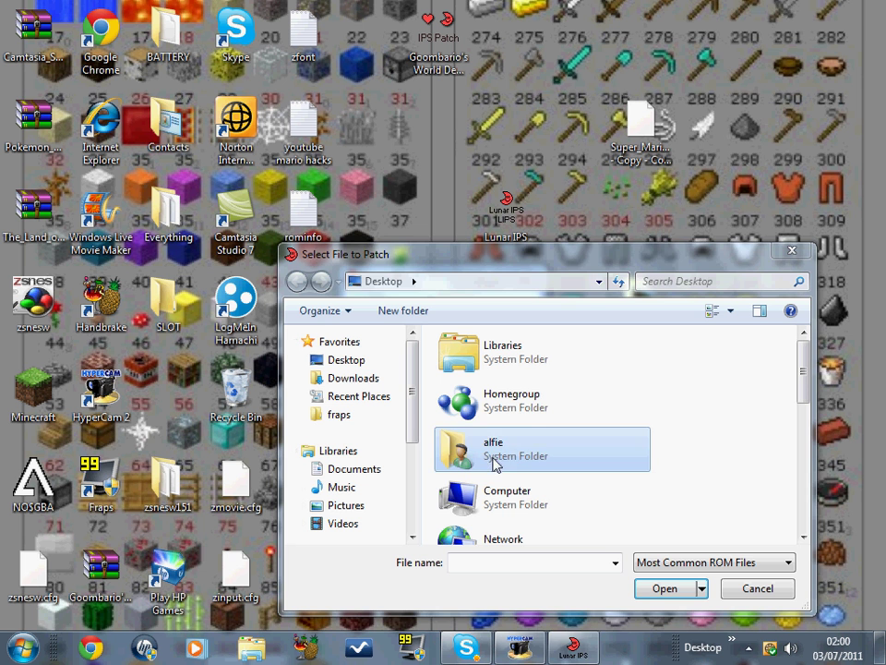
double_click(489, 462)
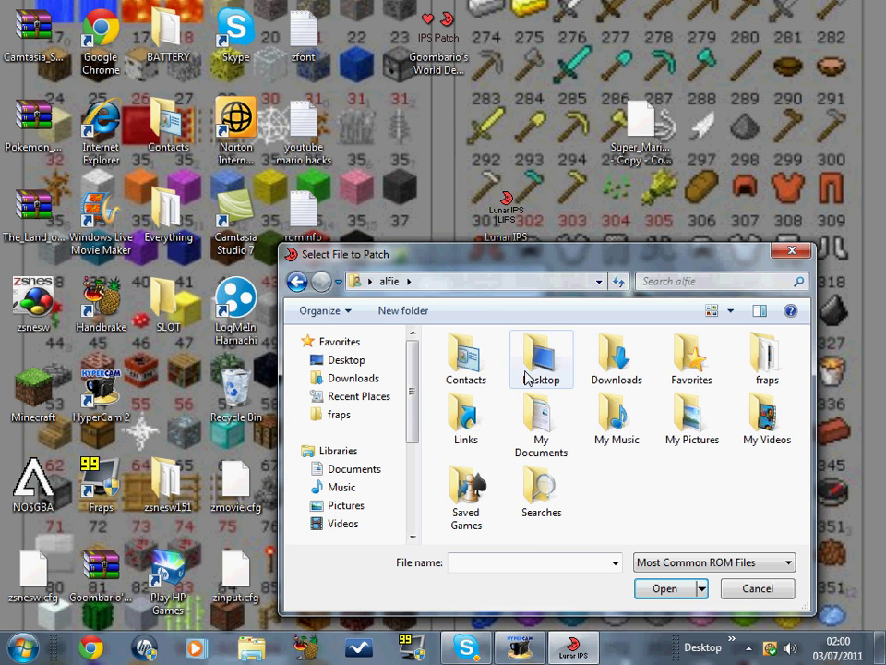
double_click(525, 375)
double_click(492, 499)
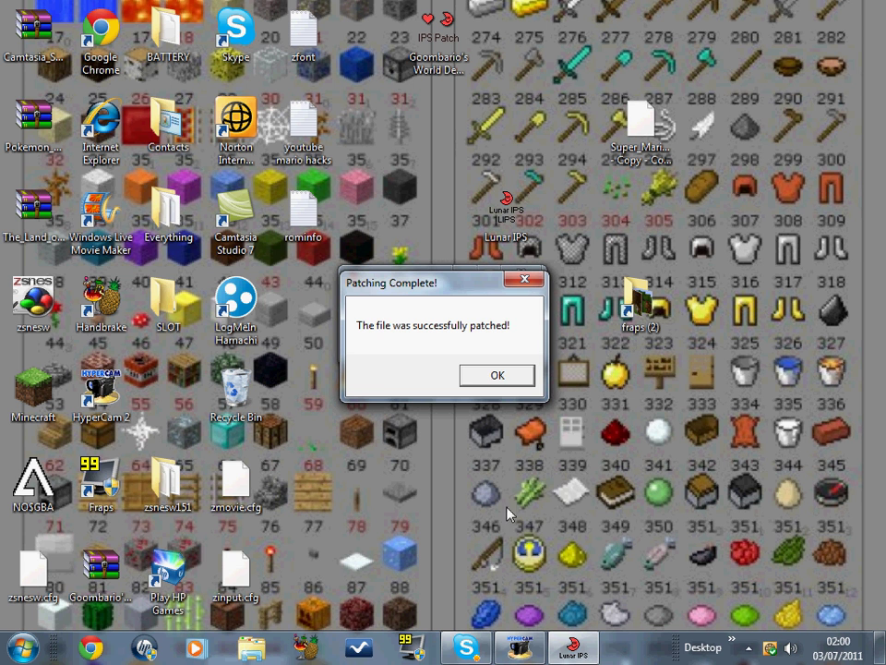
click(502, 376)
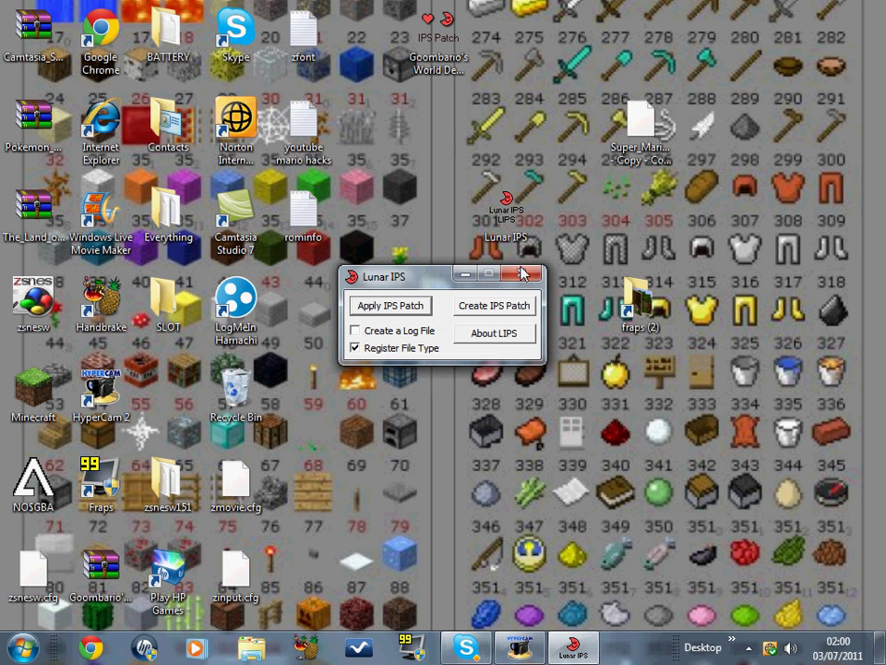
click(523, 273)
Move the Goombario's World Demo 1 patch file directly above the Lunar IPS icon on the desktop.
click(642, 129)
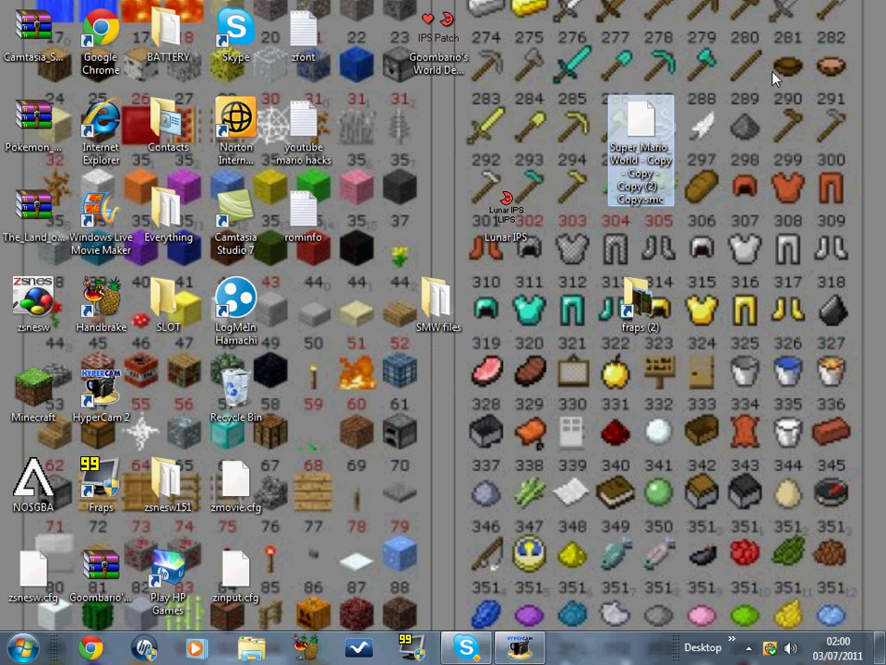
drag(773, 71, 544, 194)
click(536, 218)
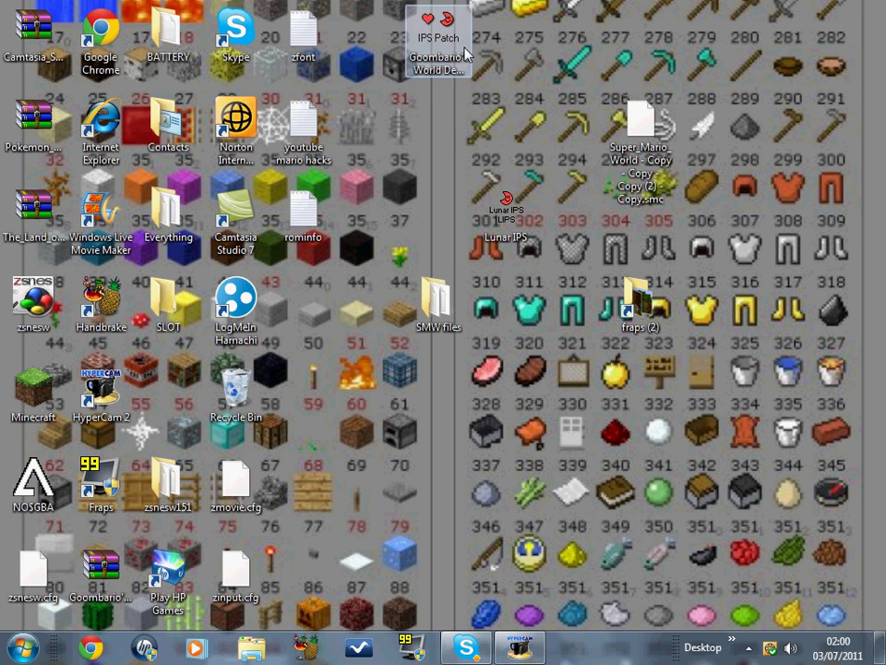
drag(465, 55, 531, 145)
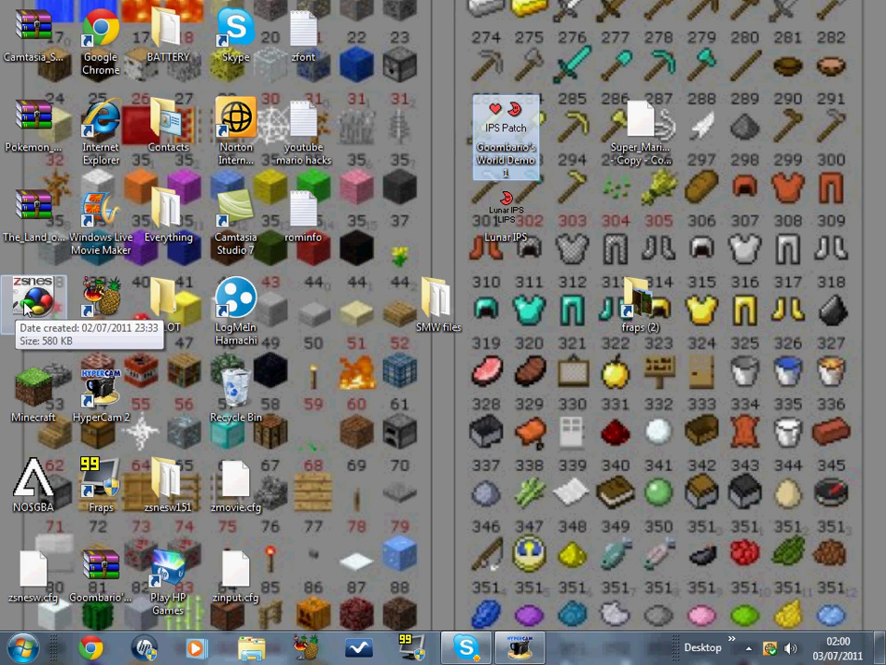
click(642, 125)
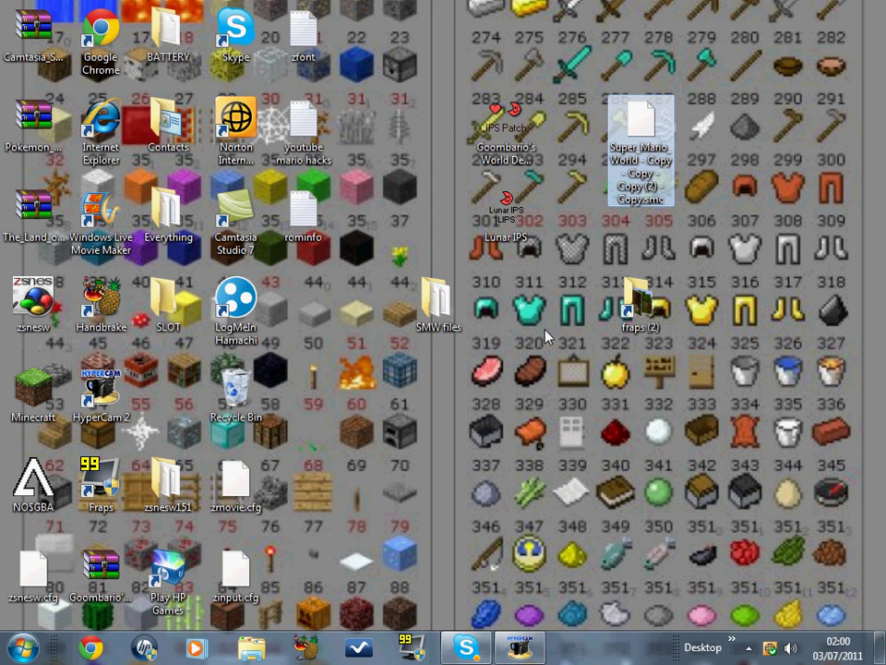
Move the zsnesw151 folder beside the fraps (2) shortcut on the desktop and open its Roms subfolder.
click(178, 497)
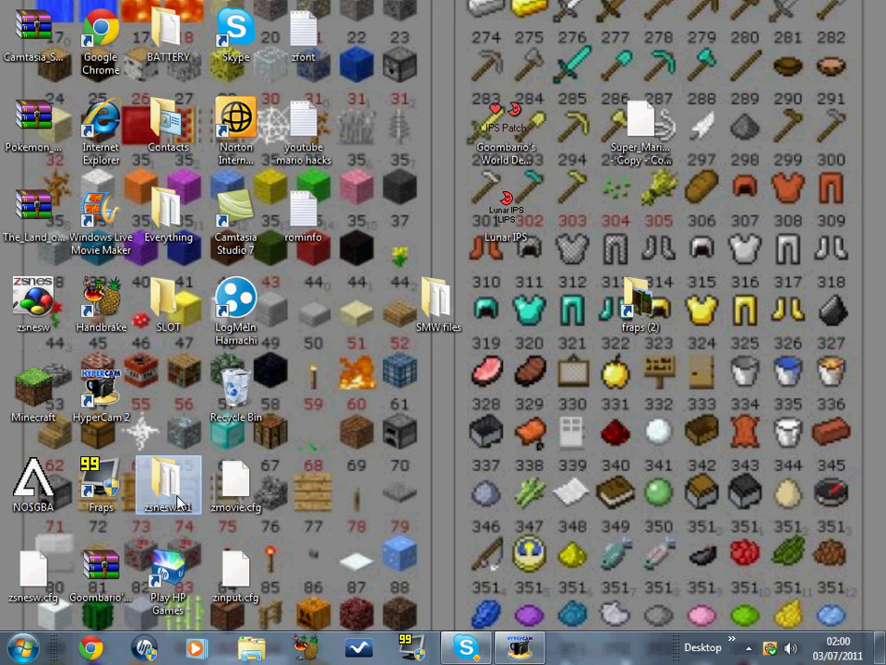
drag(178, 497, 573, 300)
double_click(573, 301)
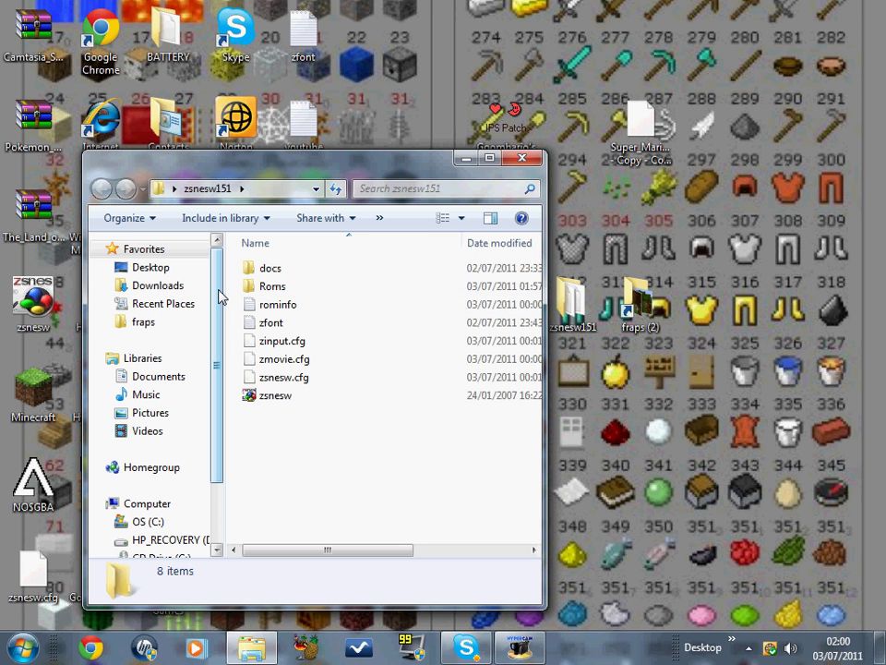
double_click(263, 287)
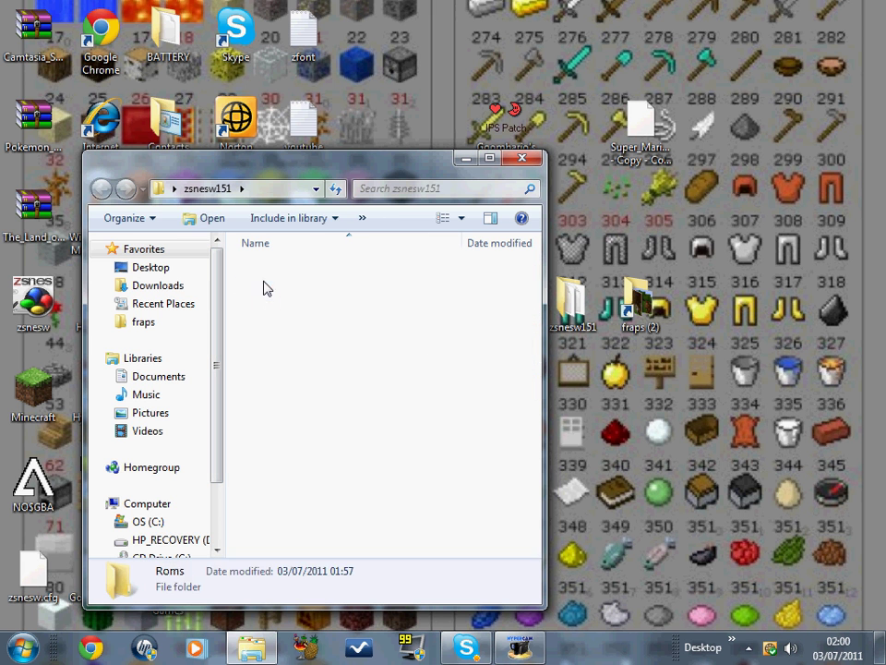
Empty the Roms folder by sending all of its files to the Recycle Bin.
drag(329, 443, 288, 366)
key(Delete)
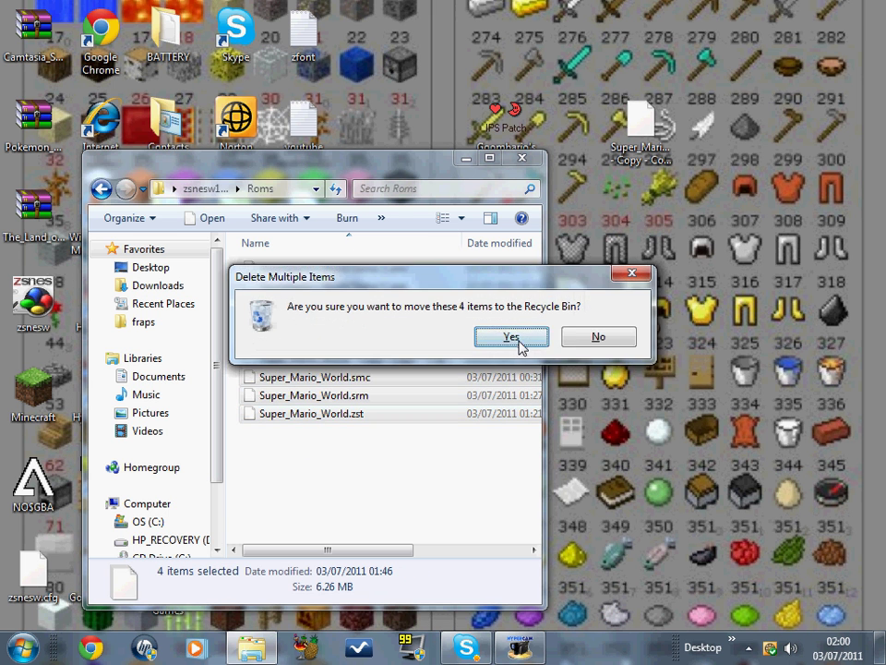
click(519, 343)
drag(403, 482, 282, 258)
key(Delete)
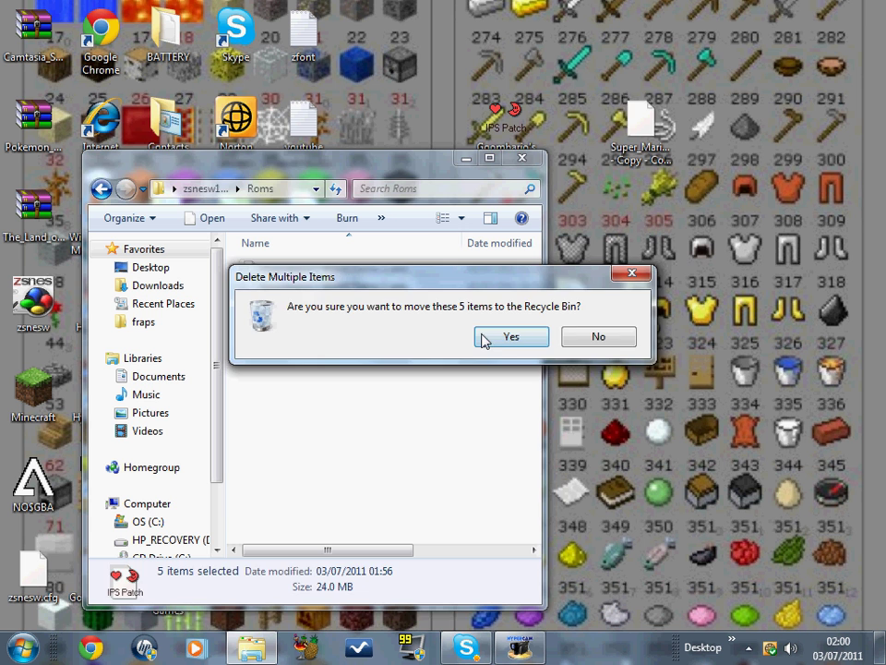
click(486, 340)
Move the patched Super Mario World .smc file higher up on the desktop and close the Roms folder.
drag(621, 143, 637, 56)
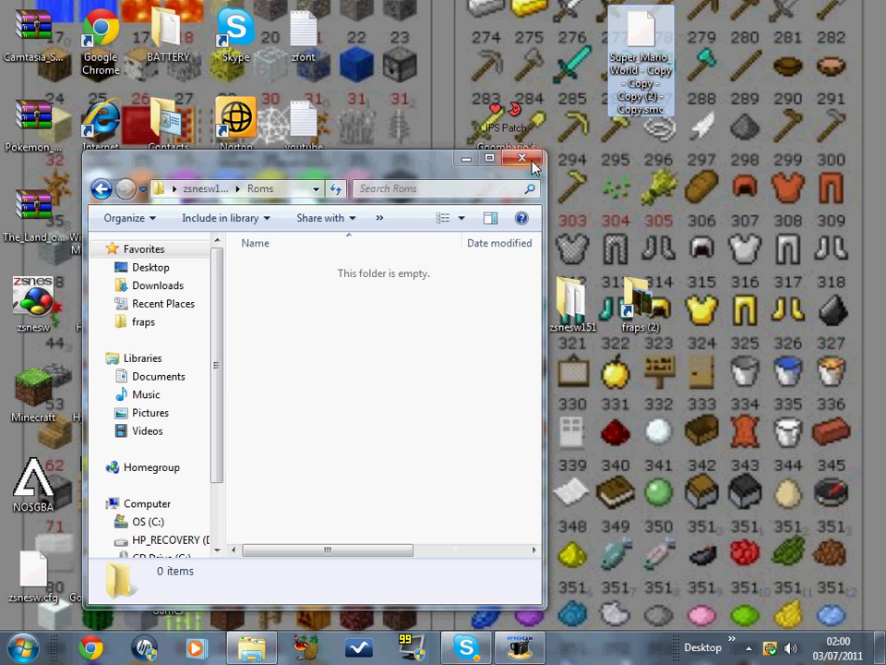
click(522, 158)
right_click(640, 50)
click(437, 197)
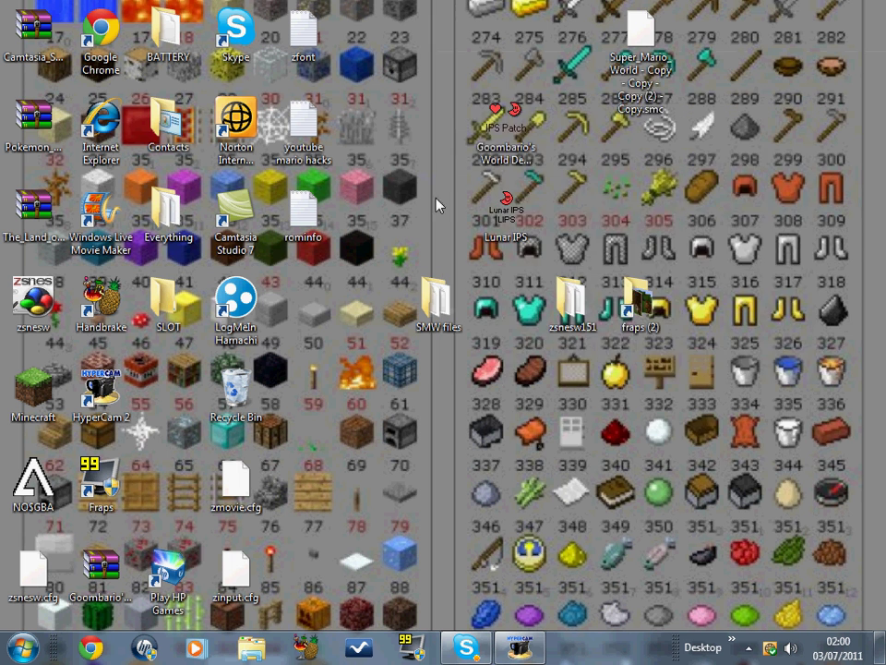
Copy the IPS patch's file name and rename the patched .smc file as Goombario's World Demo 1, keeping its extension.
right_click(489, 148)
click(541, 459)
key(ctrl+c)
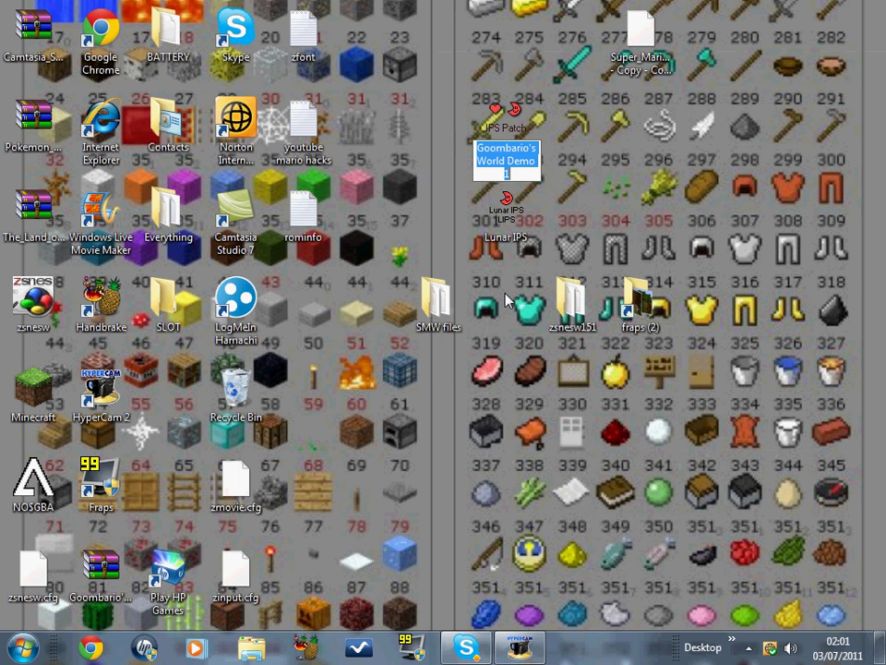
right_click(648, 30)
click(554, 318)
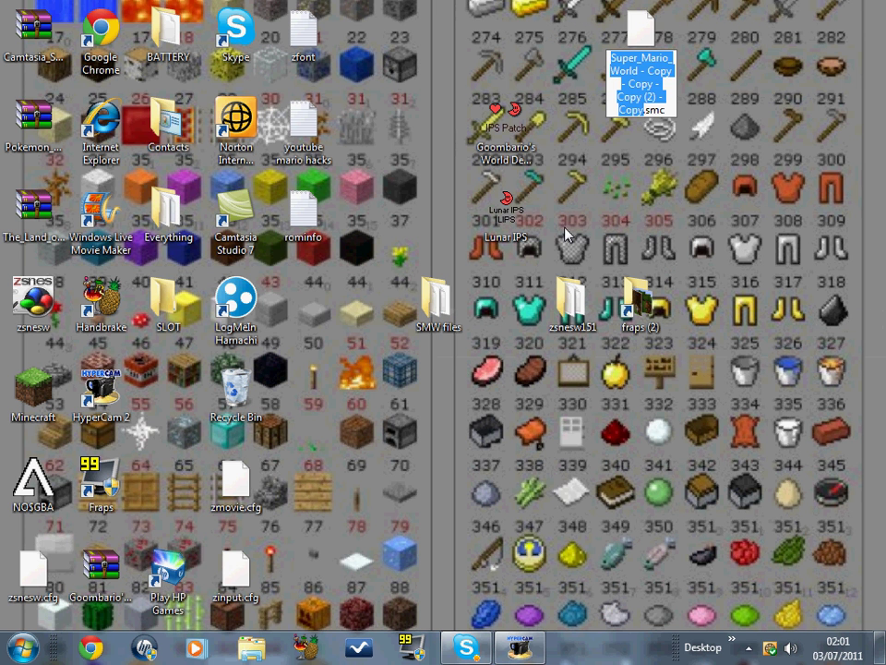
key(ctrl+v)
key(Return)
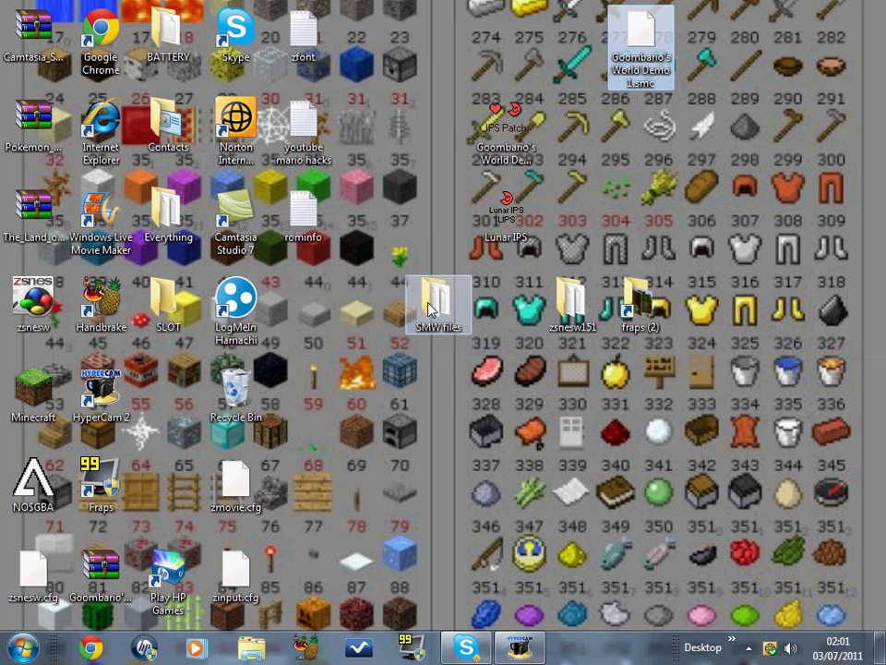
double_click(35, 300)
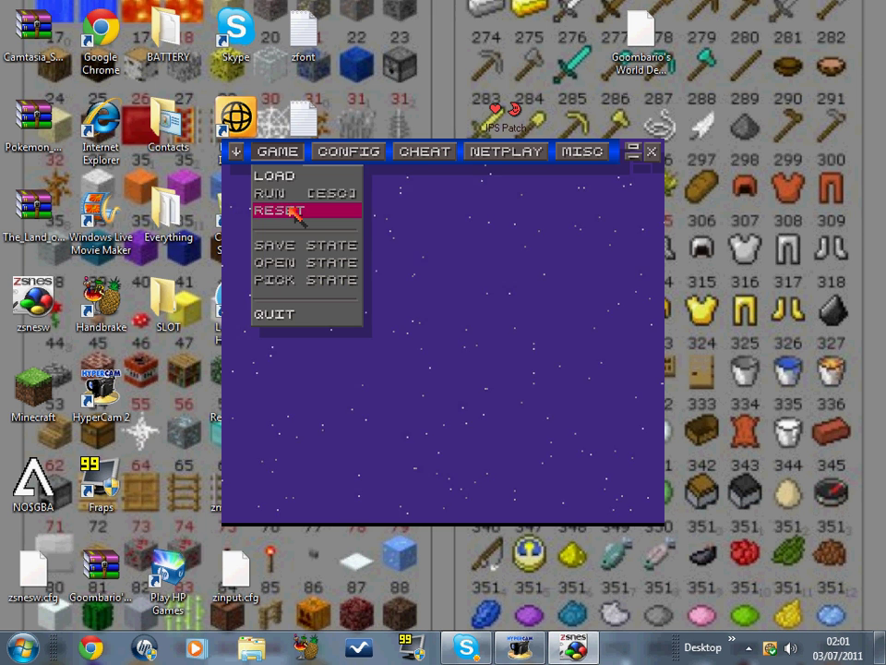
click(272, 175)
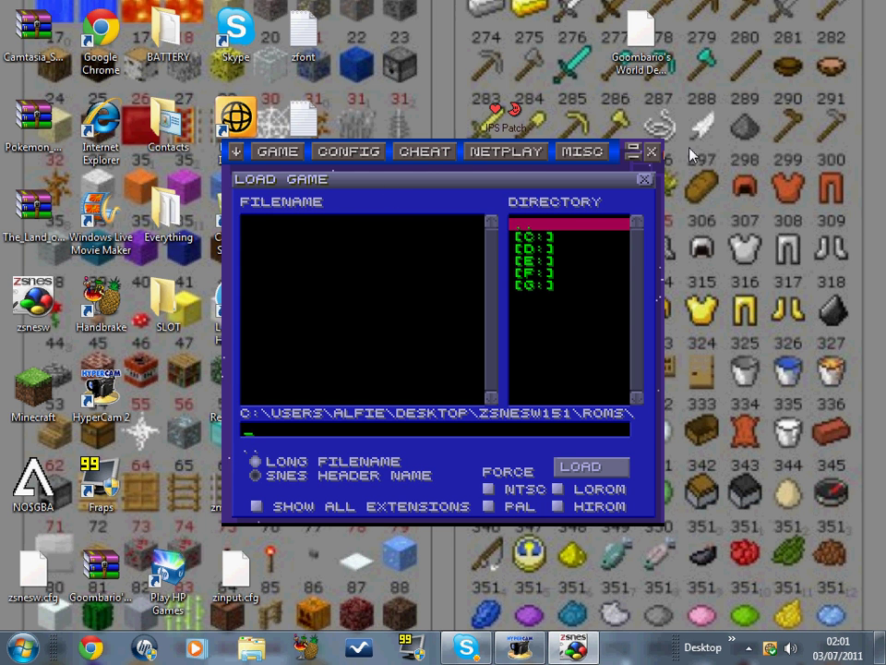
click(652, 152)
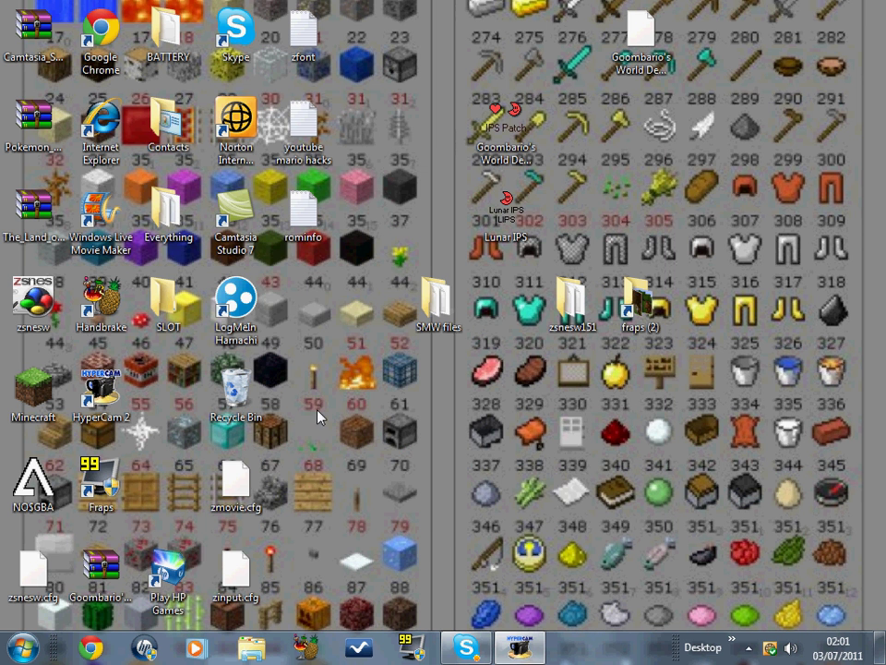
Move the Goombario's World Demo 1 .smc file from the desktop into the Roms subfolder of zsnesw151 and close the folder window.
double_click(588, 314)
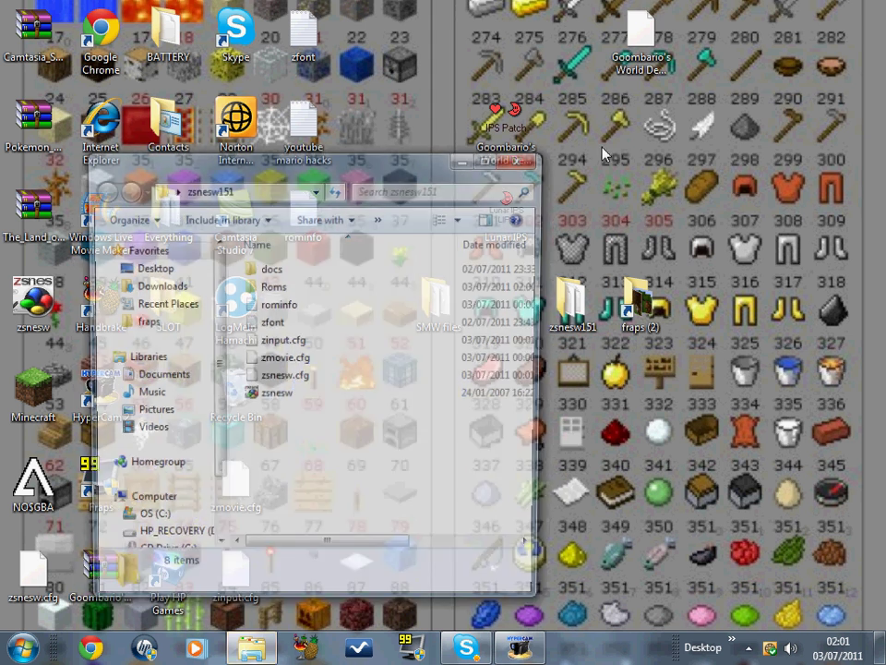
drag(640, 42, 282, 288)
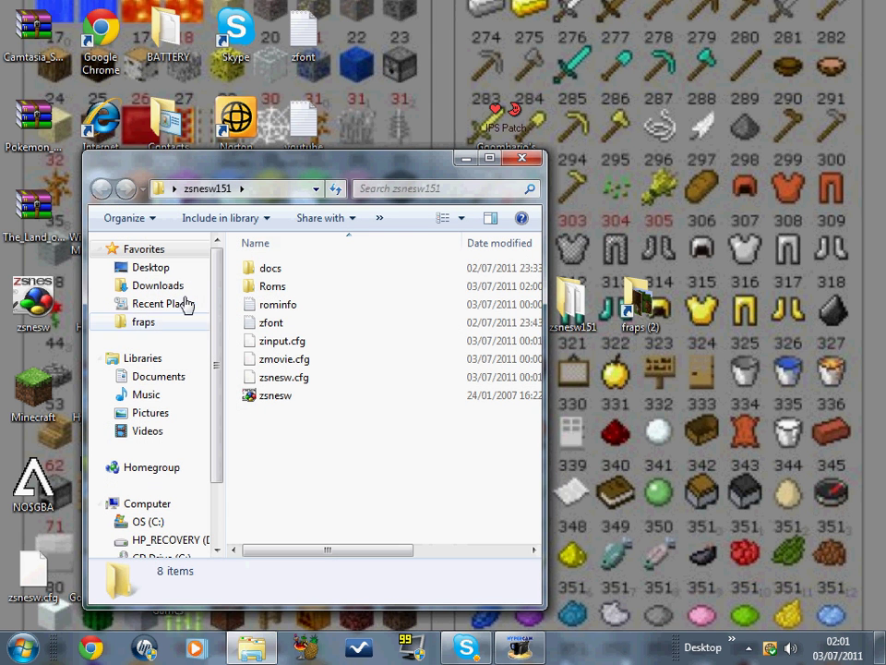
click(523, 161)
Launch the ZSNES emulator and load Goombario's World Demo 1.smc from the Roms directory.
double_click(32, 300)
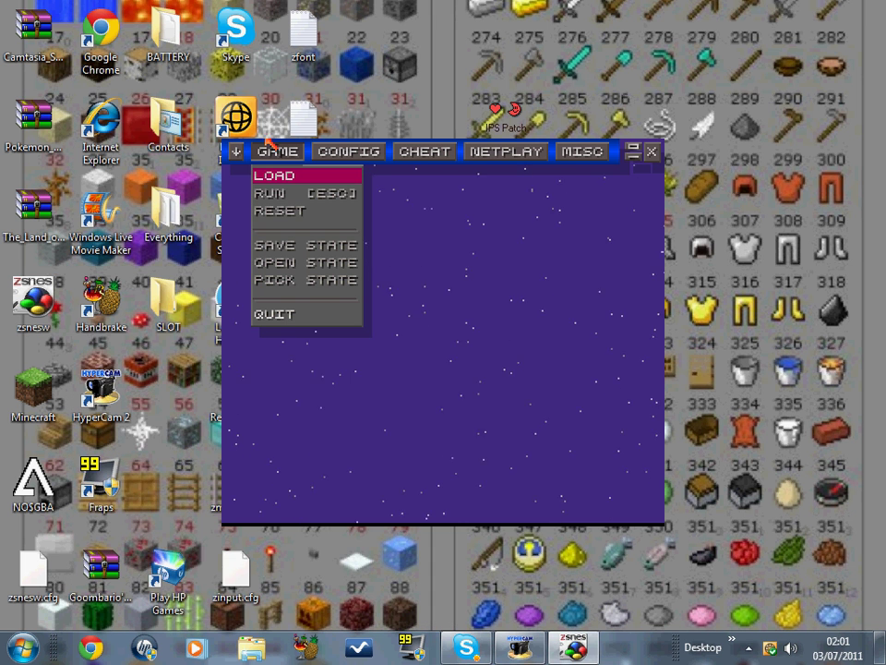
click(257, 176)
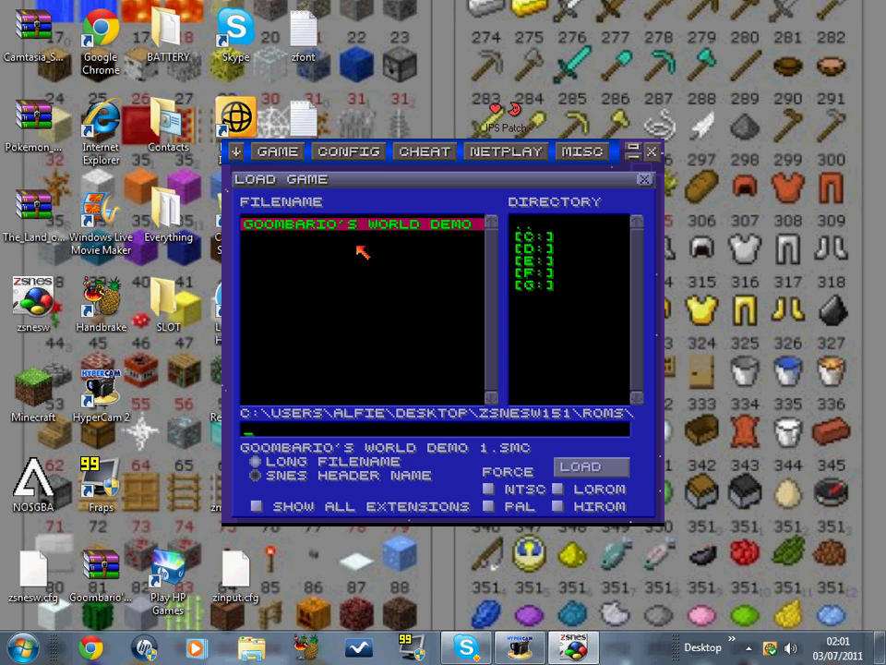
double_click(392, 227)
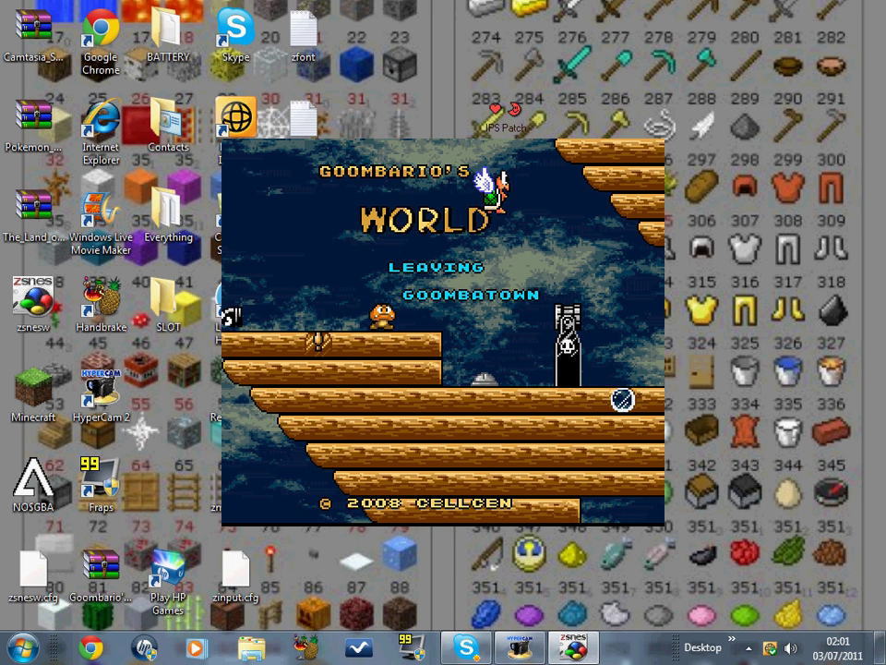
Start the game, dismiss the intro message at Goombario's House, and enter the Goomba Island 1 level on the map.
key(Return)
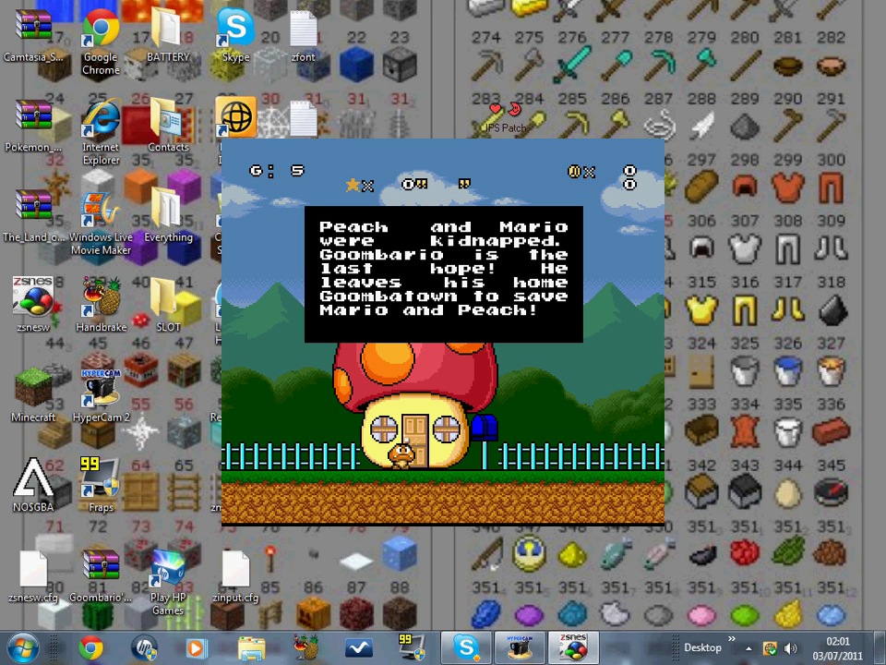
key(z)
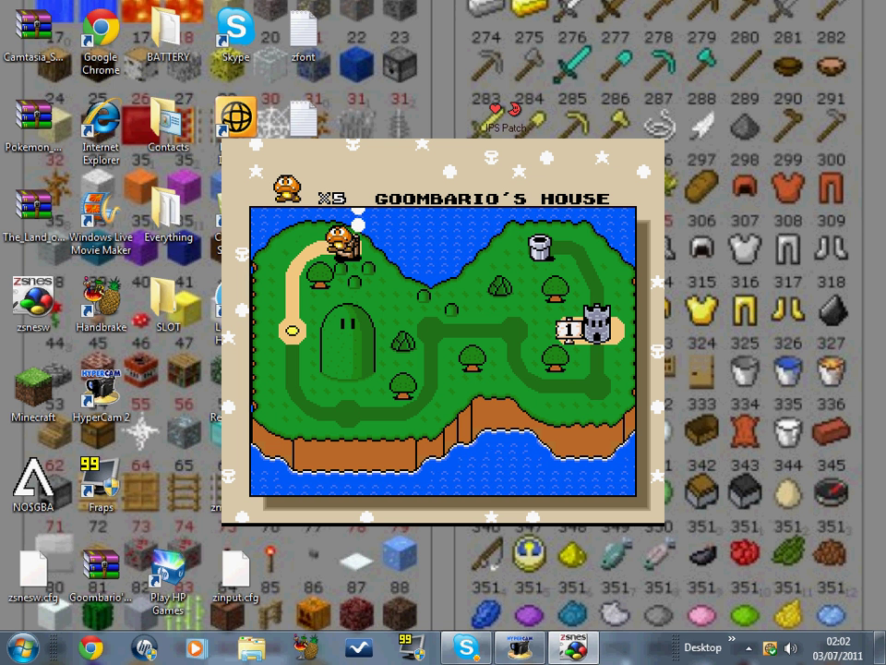
key(Left)
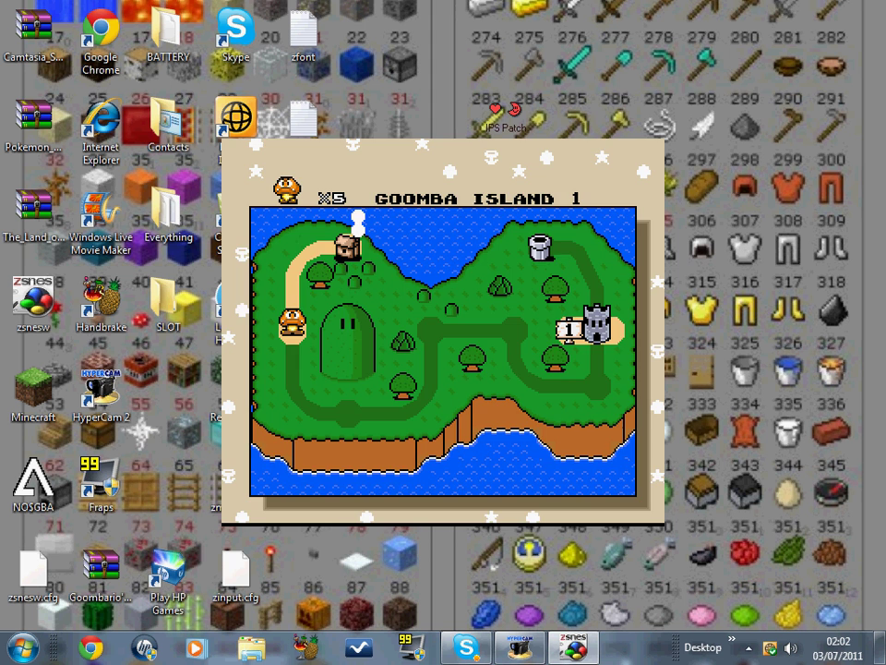
key(z)
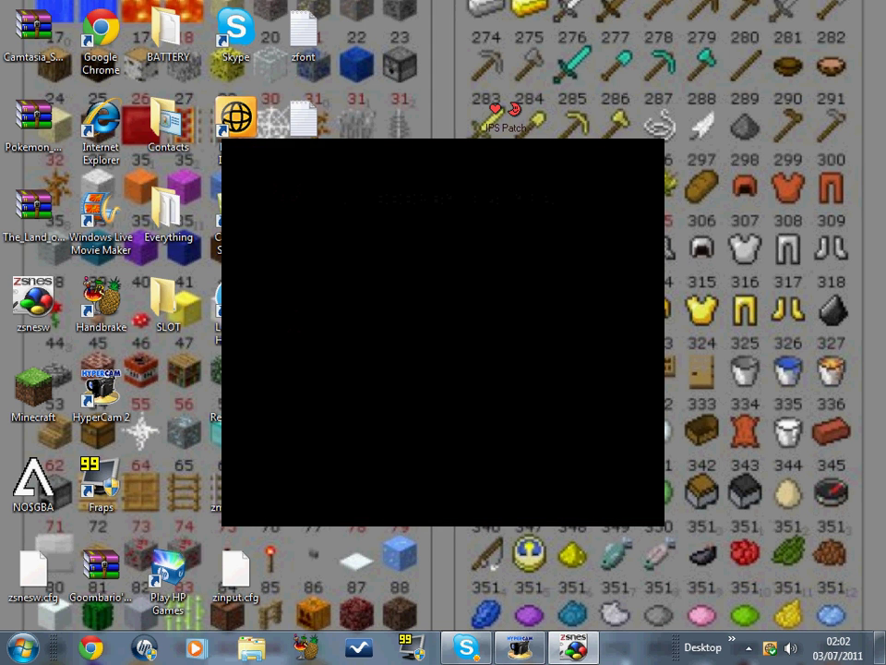
Play Goomba Island 1, hitting the question block and three of the surrounding bricks from below for coins.
key(Right)
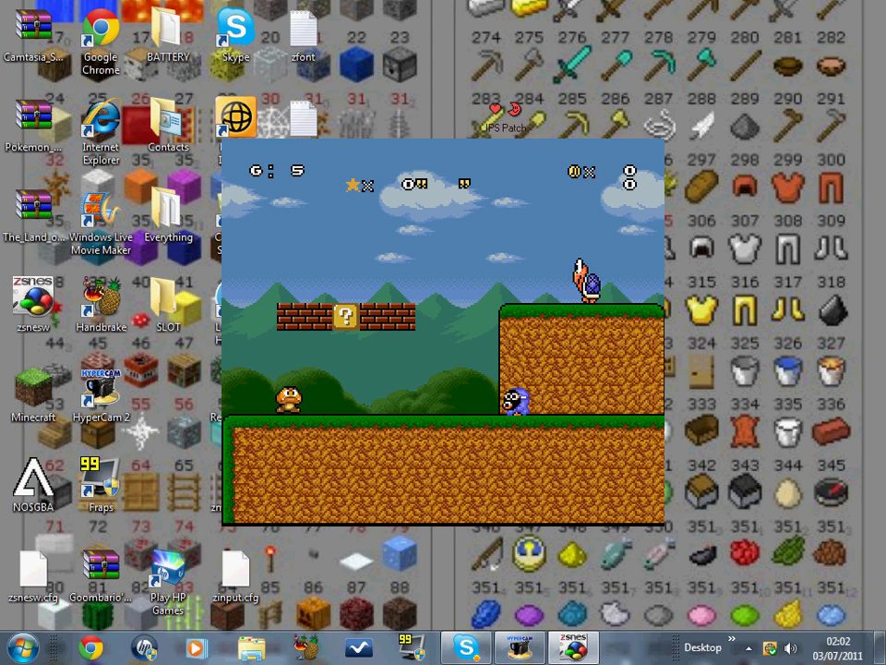
key(z)
key(x)
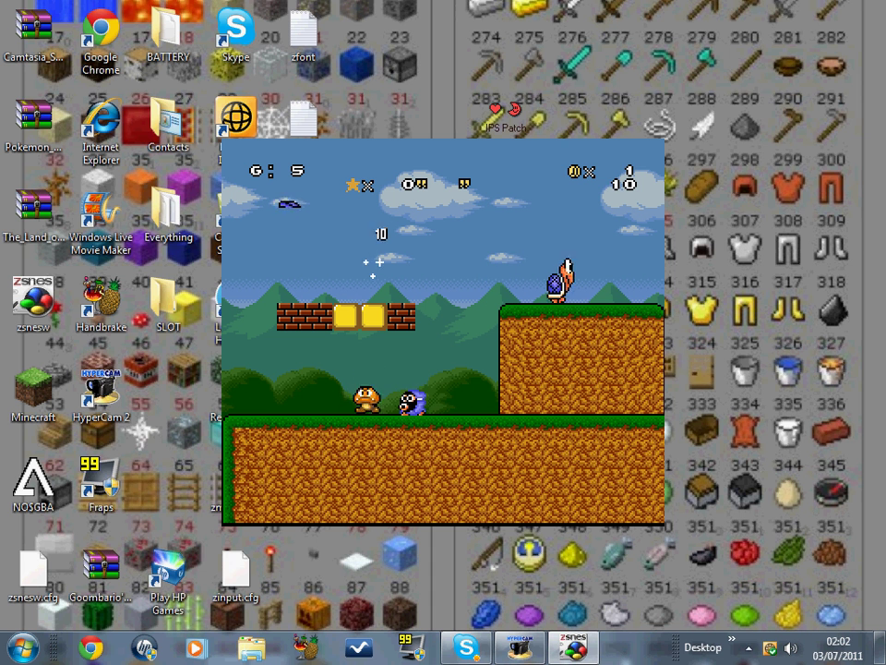
key(Left)
key(Right)
key(z)
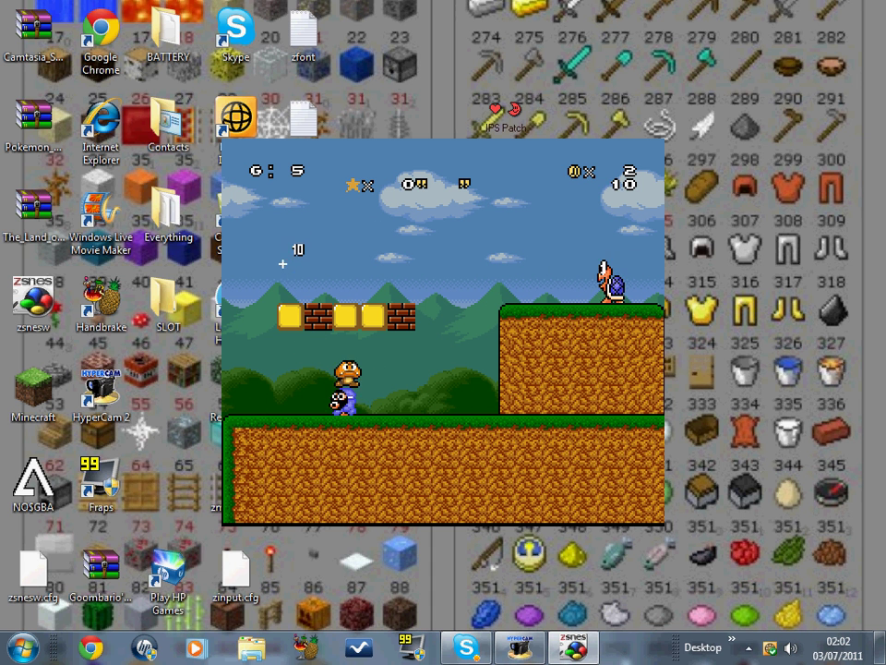
key(Left)
key(Left)
key(x)
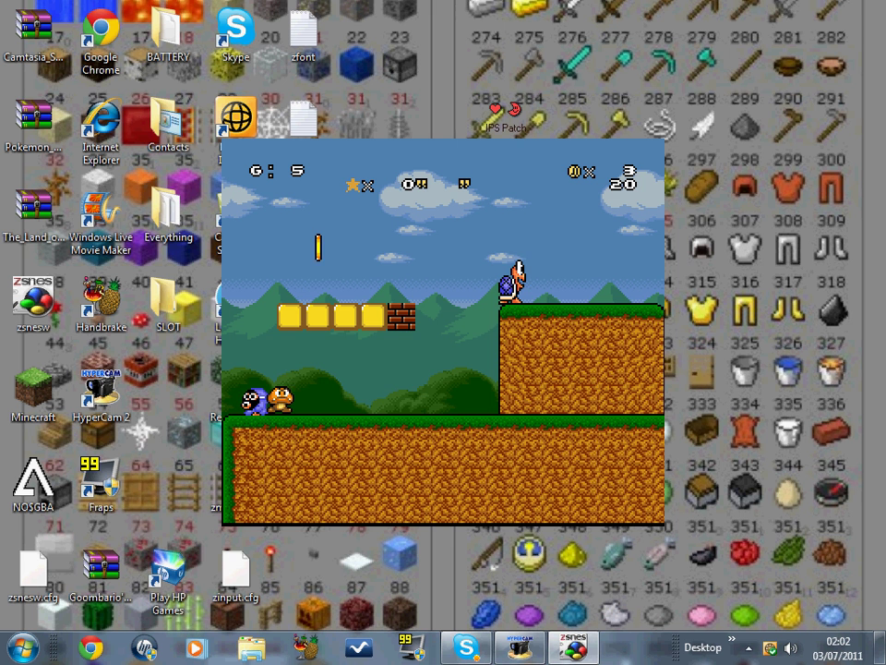
key(Up)
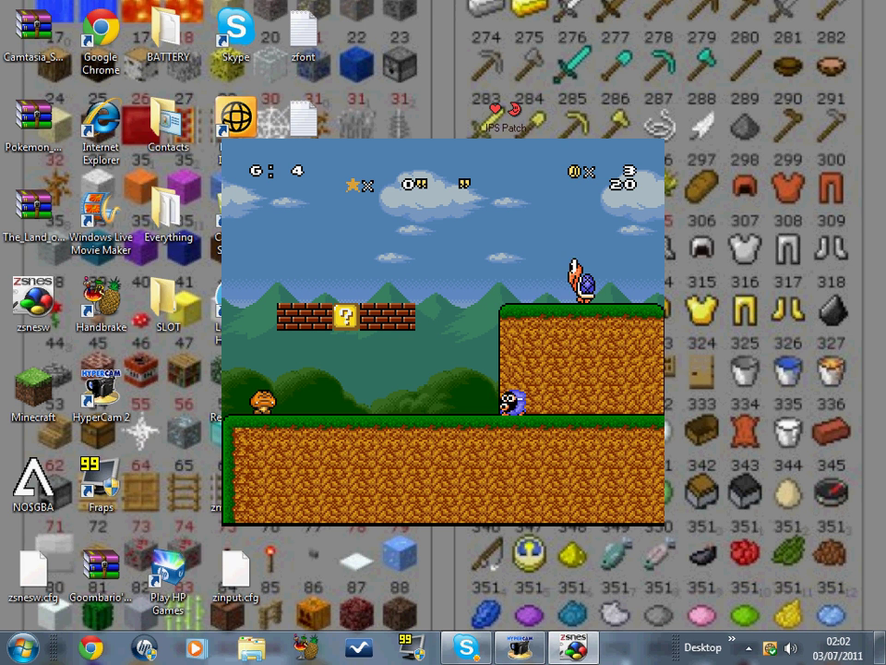
Replay the level's opening, hitting the question block and the rightmost brick and defeating the blue enemy.
key(Right)
key(z)
key(Left)
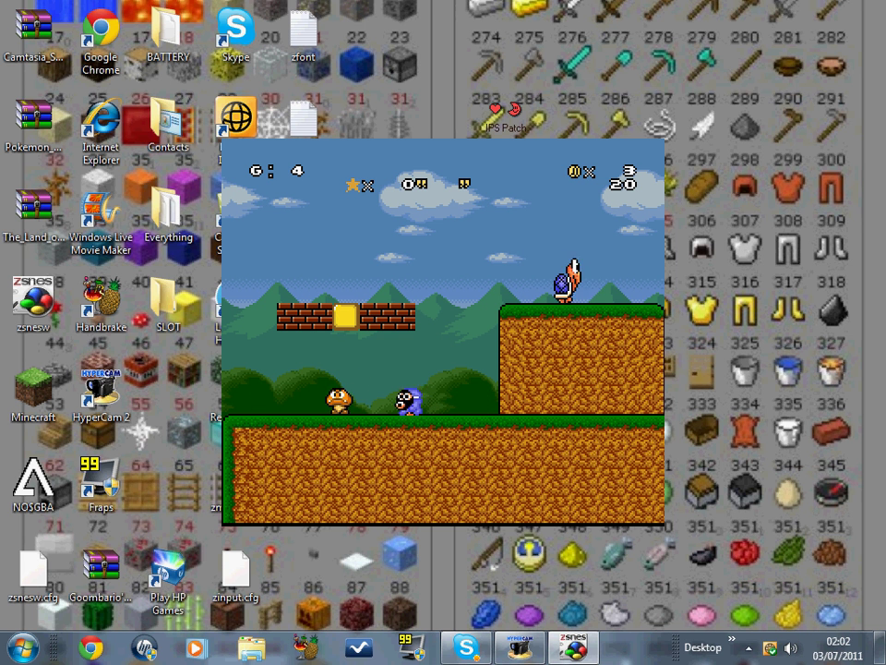
key(Right)
key(z)
key(Left)
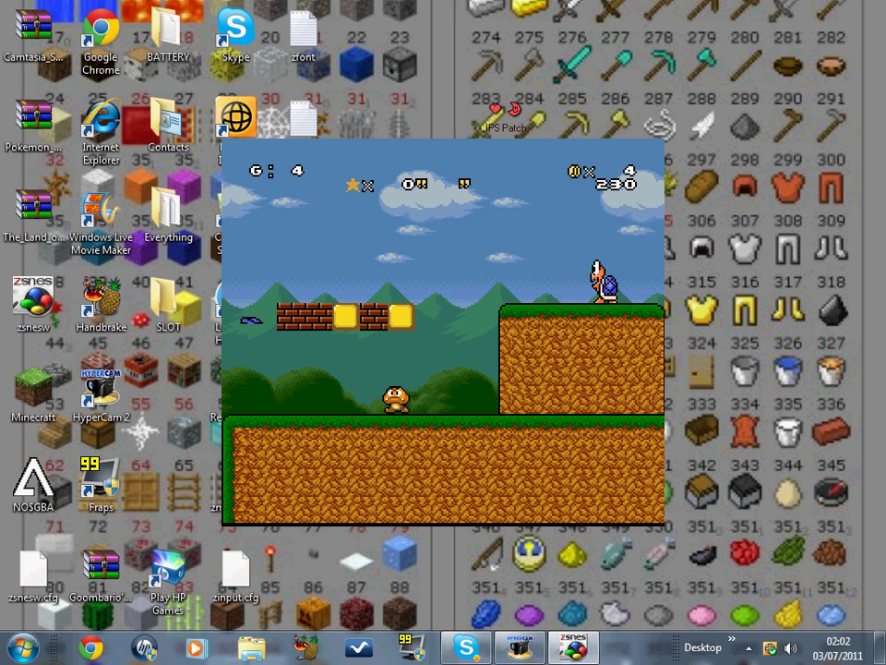
key(z)
key(Right)
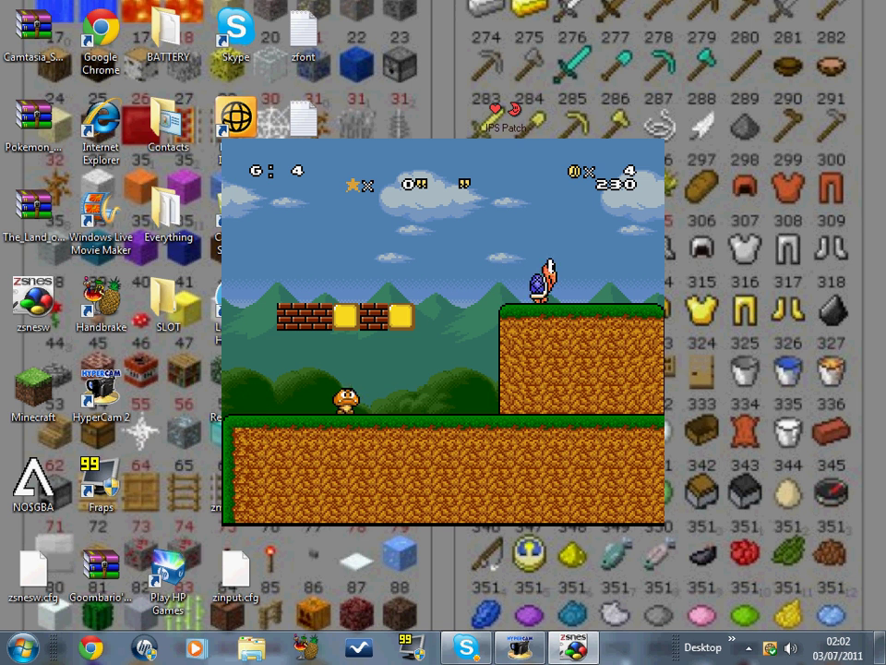
Jump onto the raised ground, stomp the blue-shelled Koopa, and return to the lower ground by the brick row.
key(Right)
key(z)
key(z)
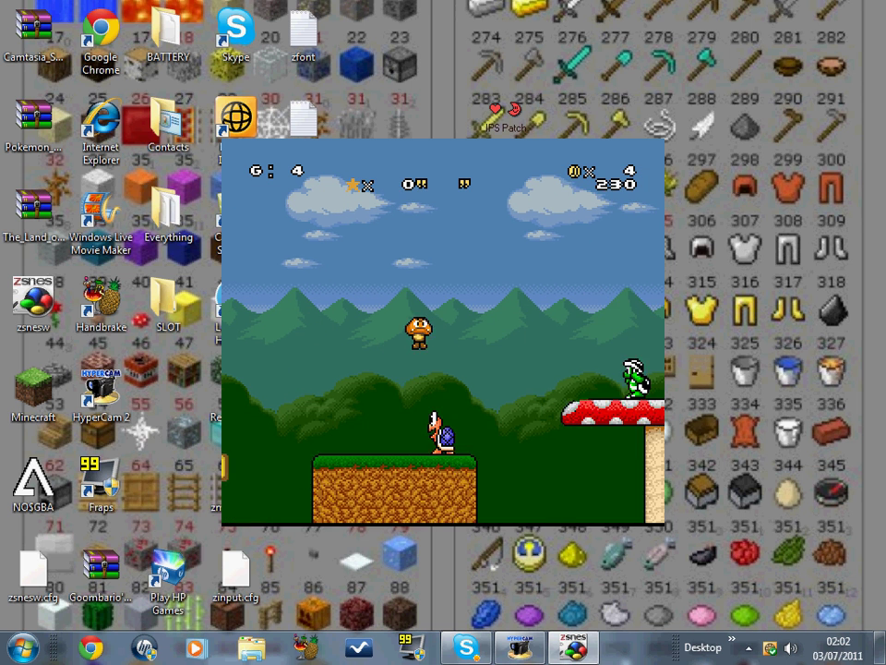
key(Left)
key(Right)
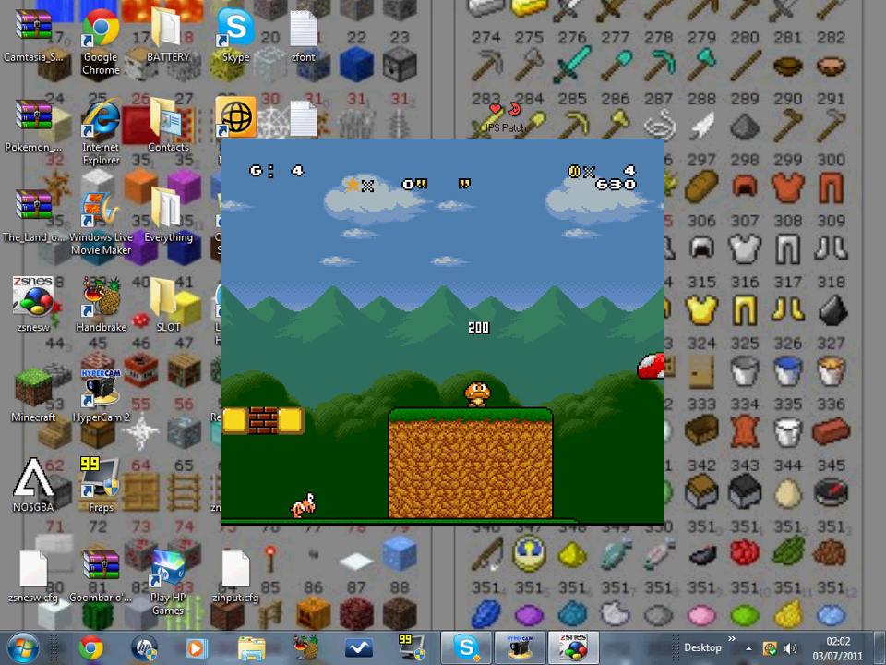
key(Left)
key(Right)
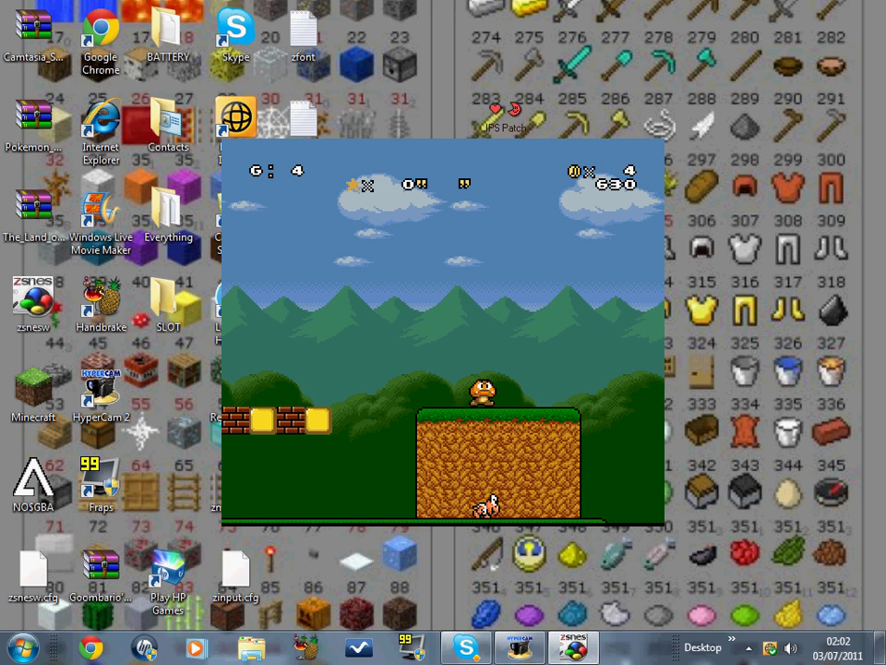
key(Left)
key(Right)
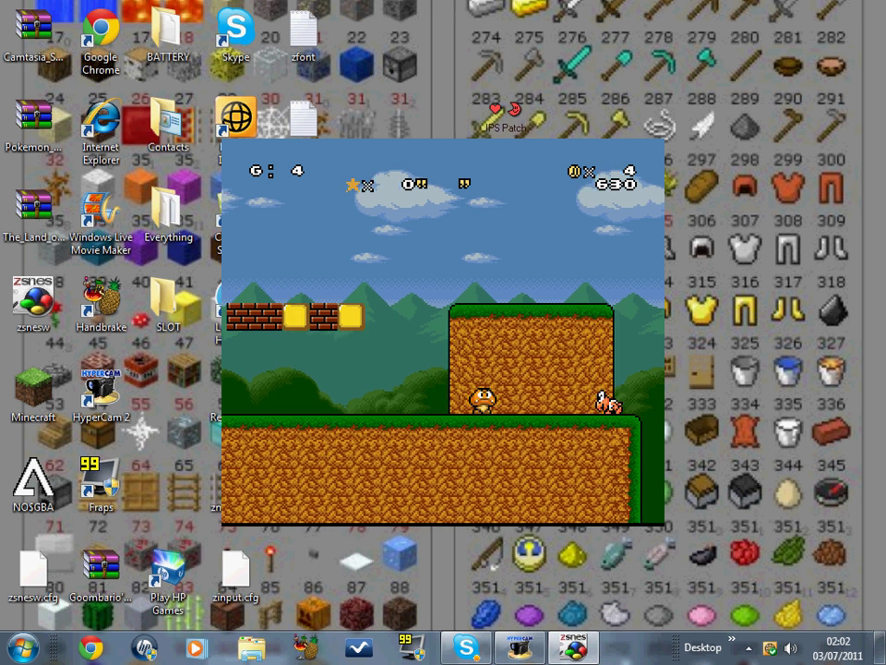
key(Left)
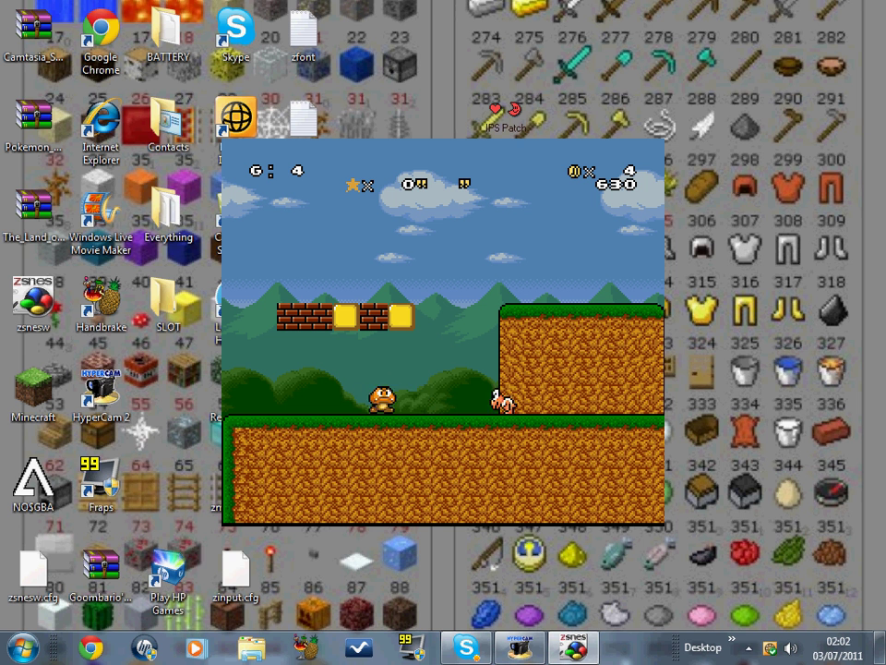
Hit the two leftmost bricks for coins and cross the raised ground to the red mushroom platform with the boomerang thrower.
key(z)
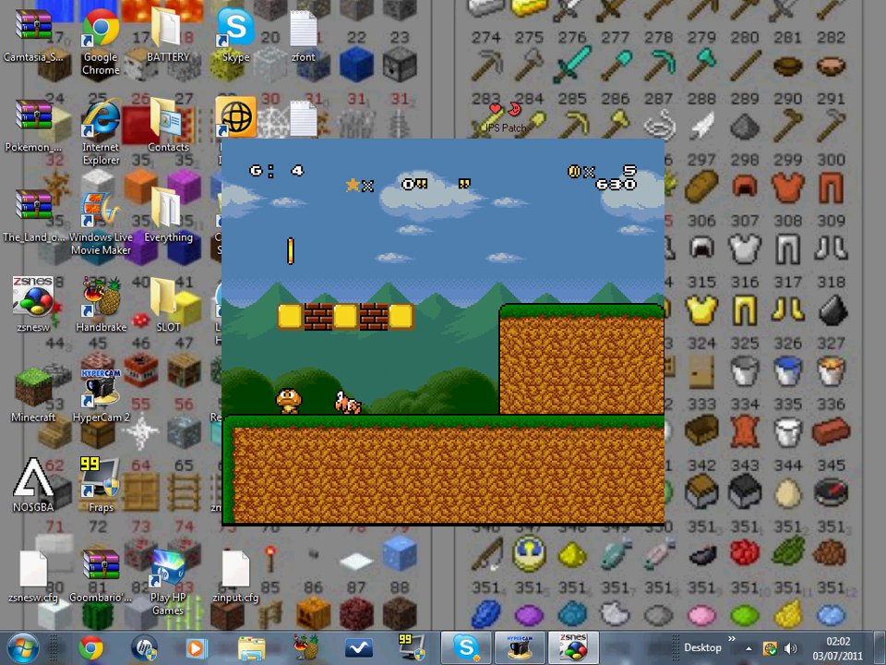
key(Right)
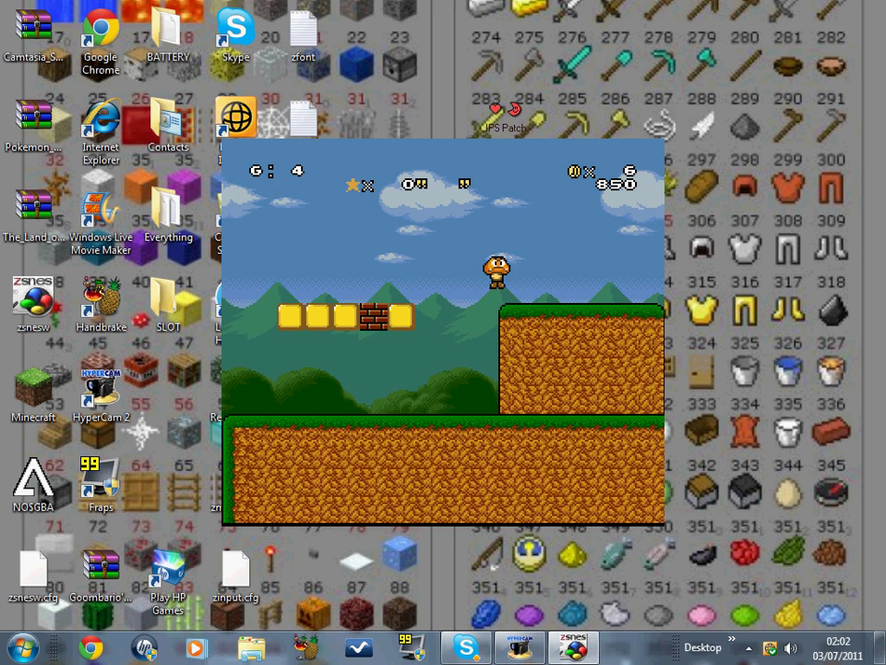
key(Right)
key(Left)
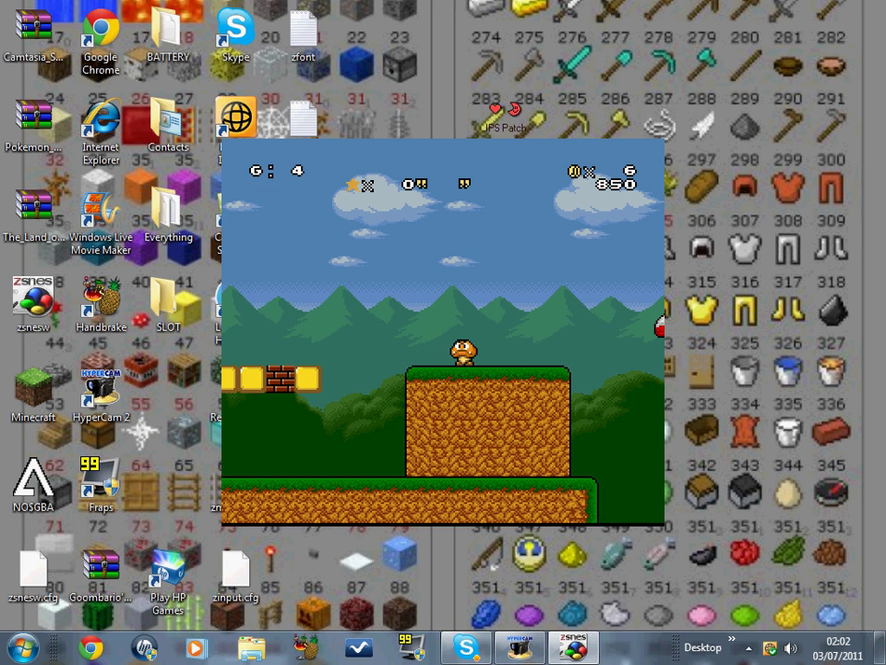
key(Right)
key(z)
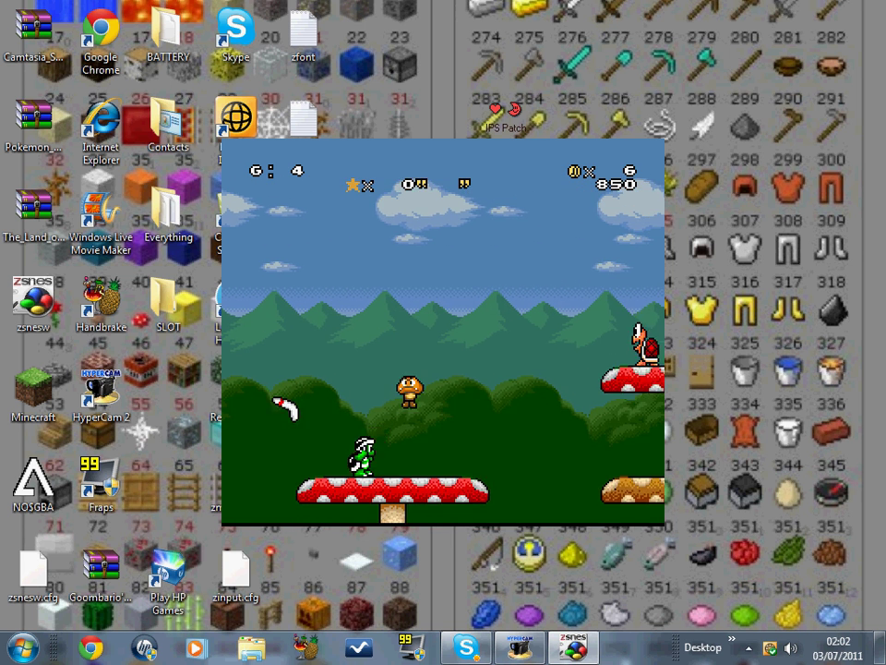
key(z)
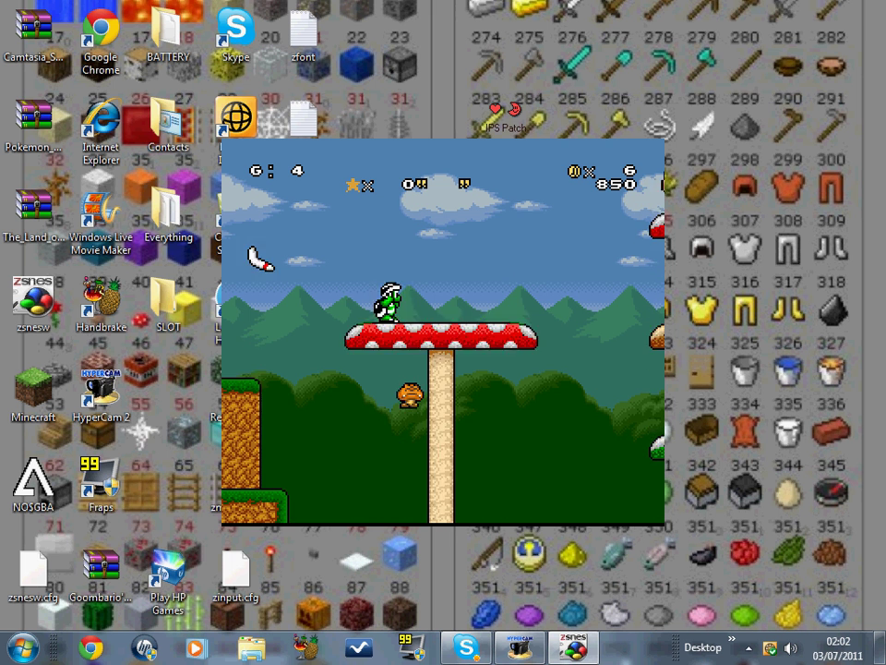
Leave the running game for the emulator's main menu and switch to the HyperCam recording window.
key(Escape)
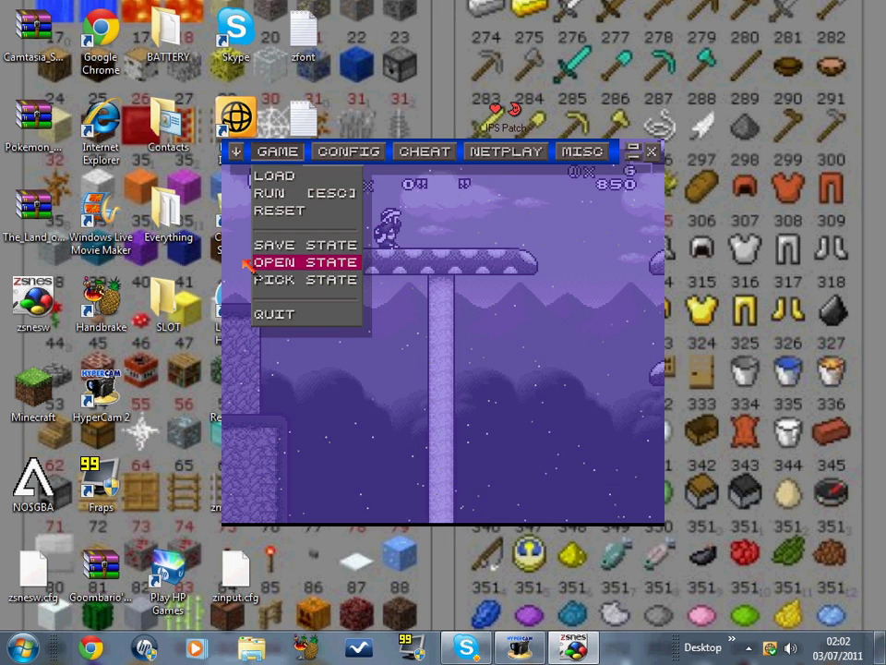
key(Escape)
key(Escape)
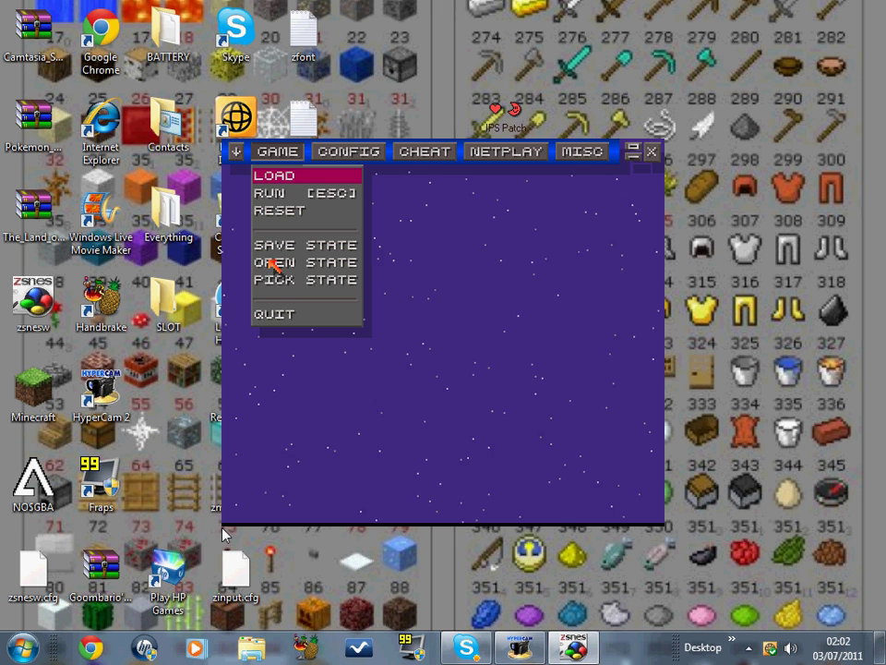
key(Up)
key(Up)
click(508, 646)
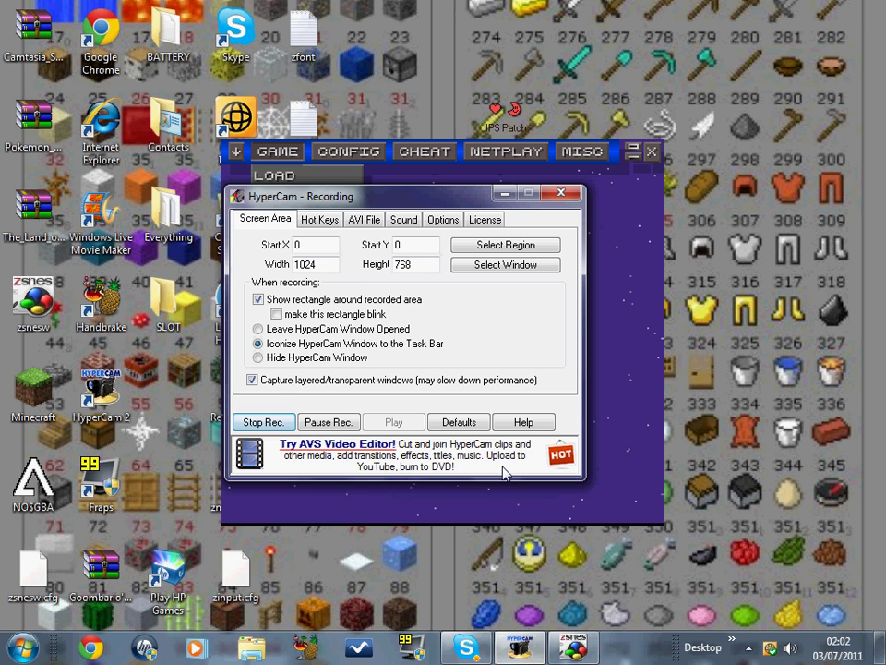